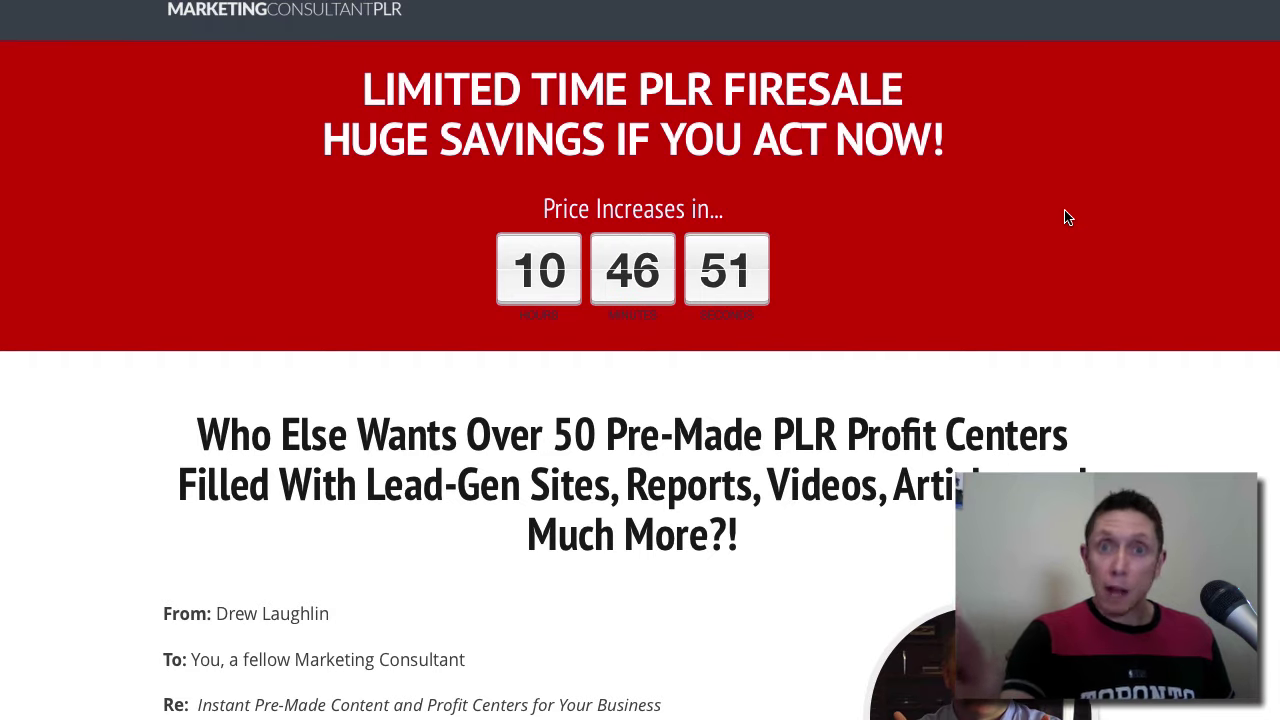
# Step: Proceed from the sales page to the $17.00 MCPLR - Firesale checkout and clear the delivery e-mail field
pyautogui.scroll(-15, 731, 283)
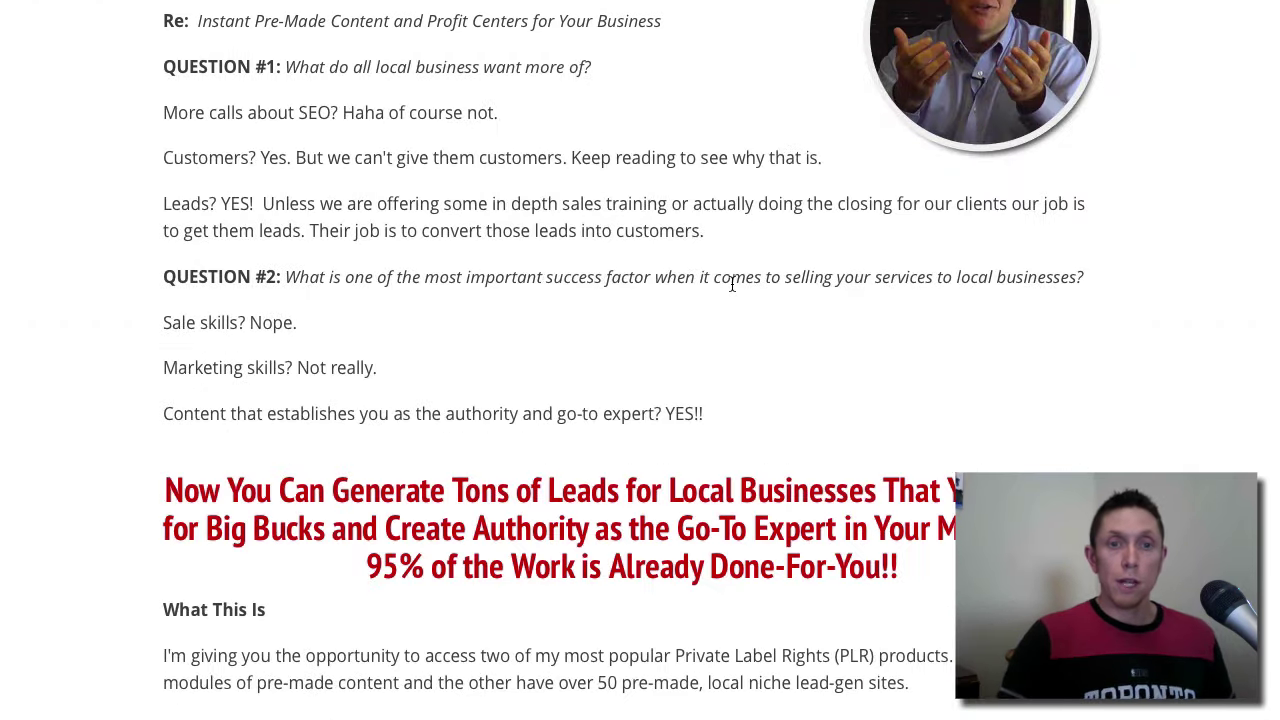
pyautogui.scroll(-15, 727, 286)
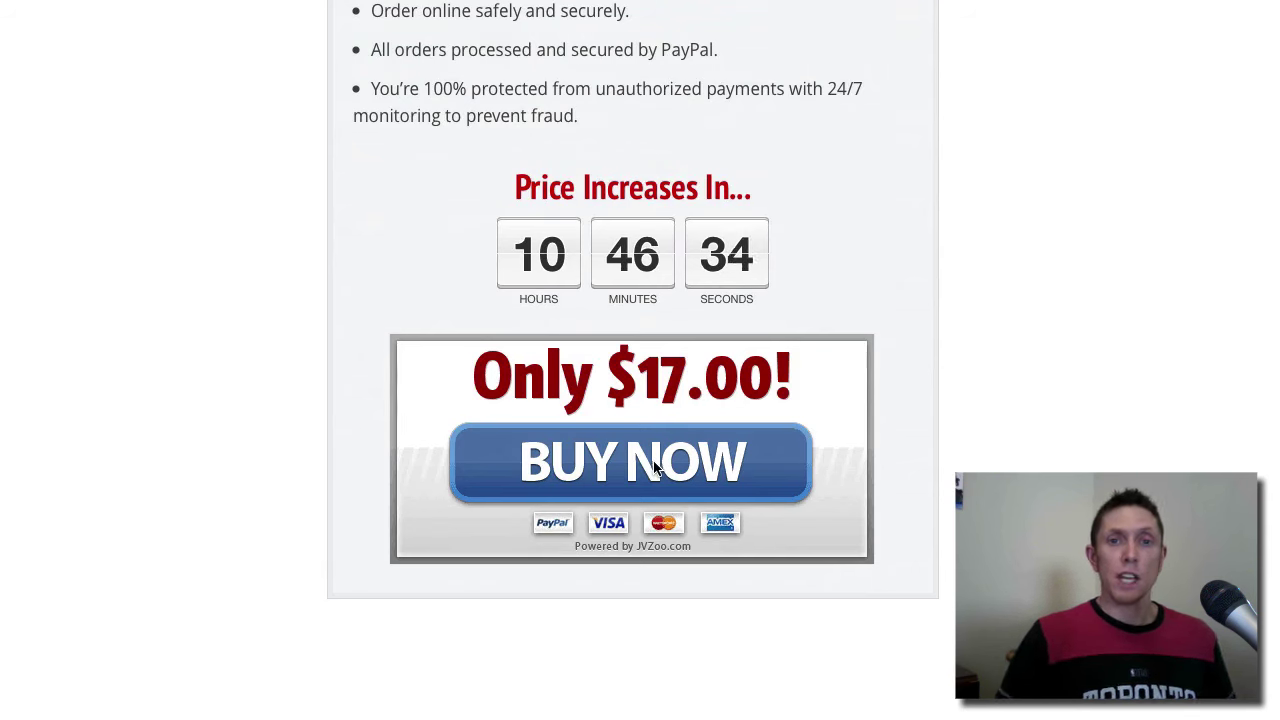
pyautogui.click(655, 468)
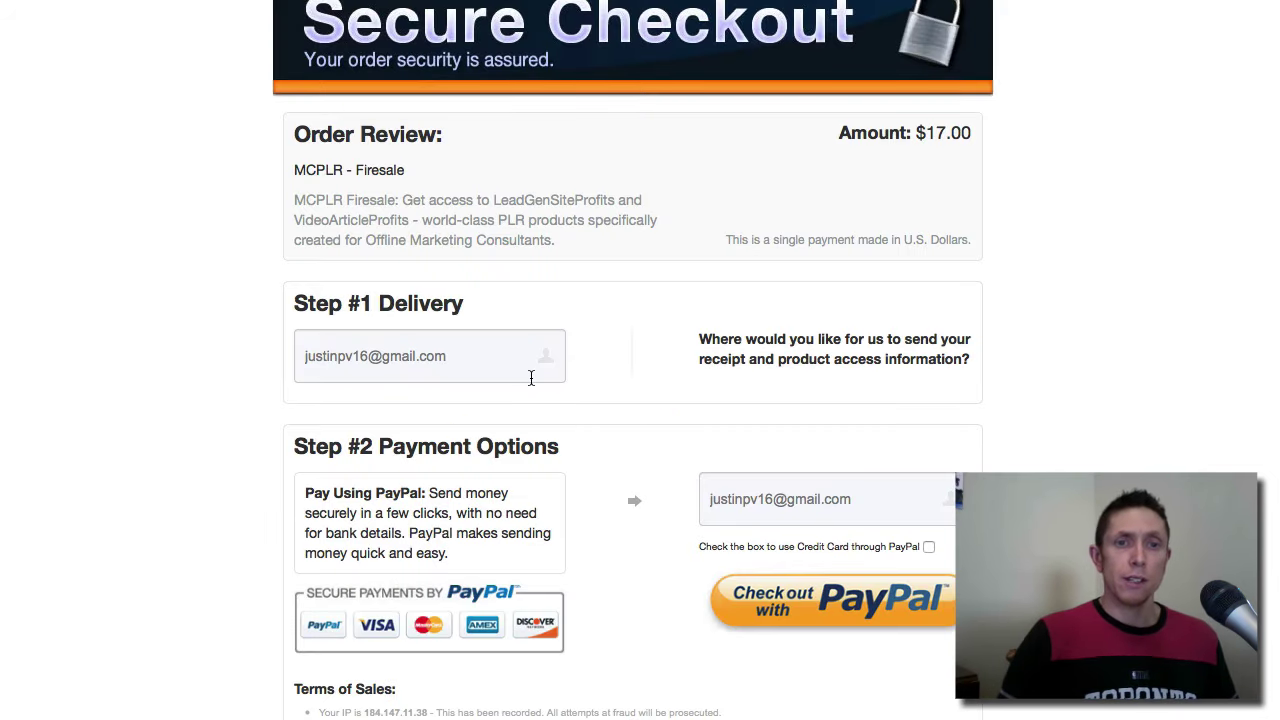
pyautogui.moveTo(517, 374); pyautogui.dragTo(243, 343)
pyautogui.press('BackSpace')
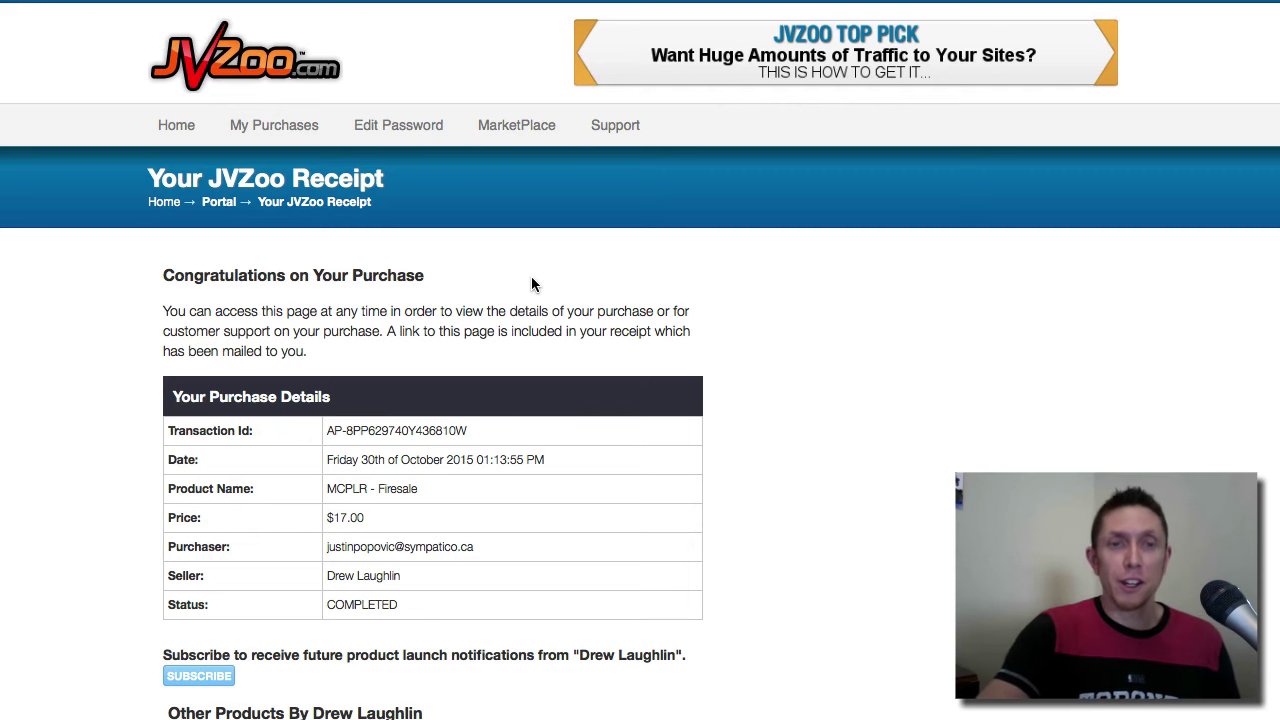
# Step: Enlarge the JVZoo receipt page and review its purchase details and the seller's other products
pyautogui.hotkey('ctrl', '+')
pyautogui.scroll(-3, 528, 286)
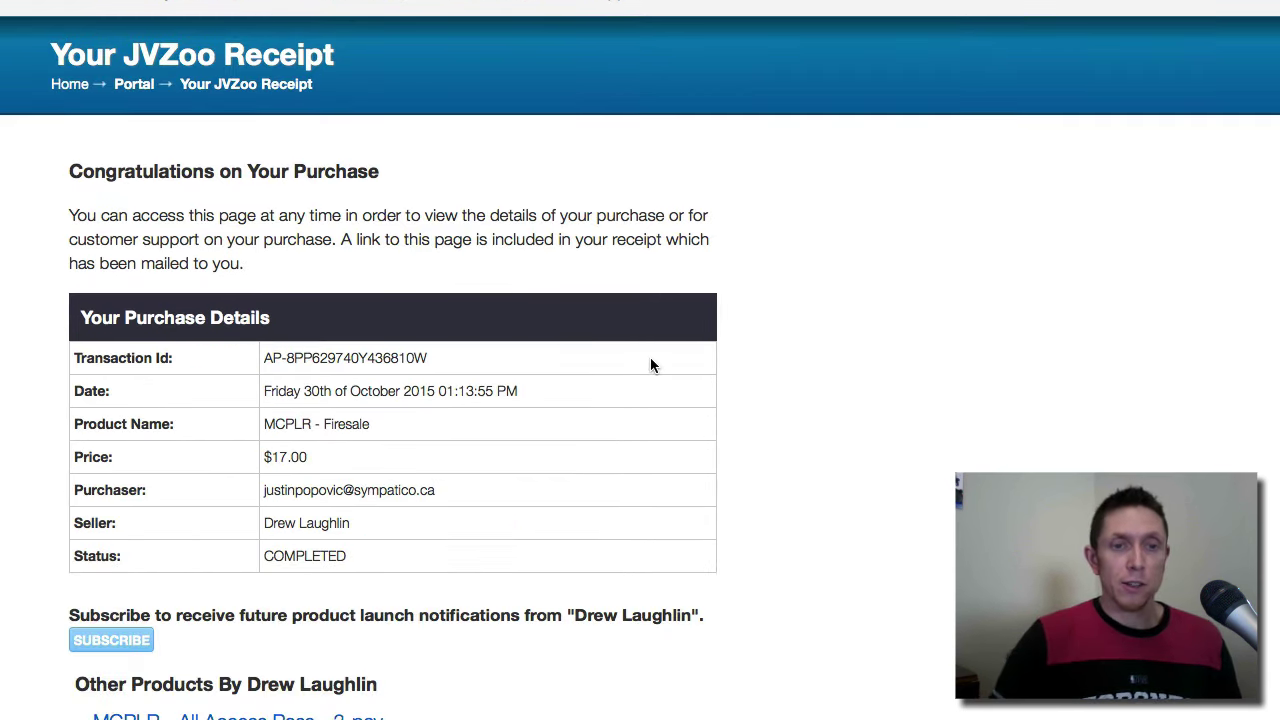
pyautogui.scroll(-8, 509, 300)
pyautogui.scroll(1, 457, 330)
pyautogui.scroll(5, 457, 330)
pyautogui.scroll(10, 580, 610)
pyautogui.scroll(-2, 580, 608)
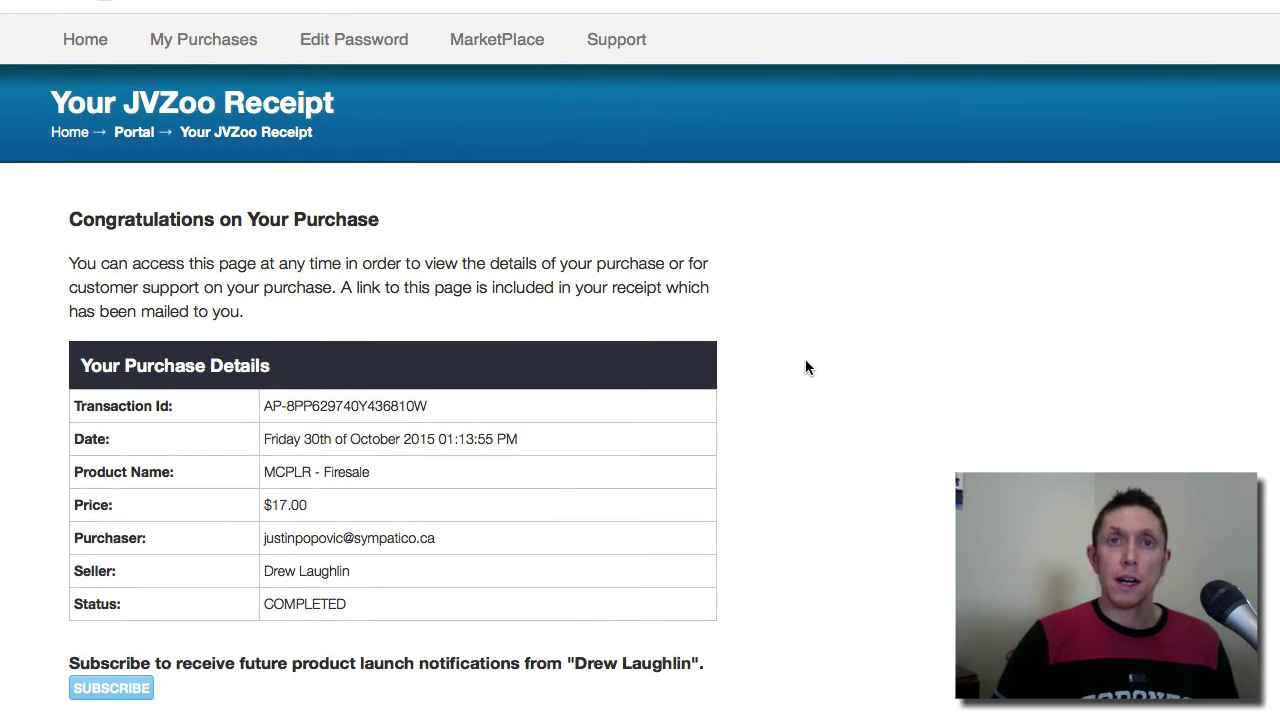
pyautogui.scroll(2, 760, 386)
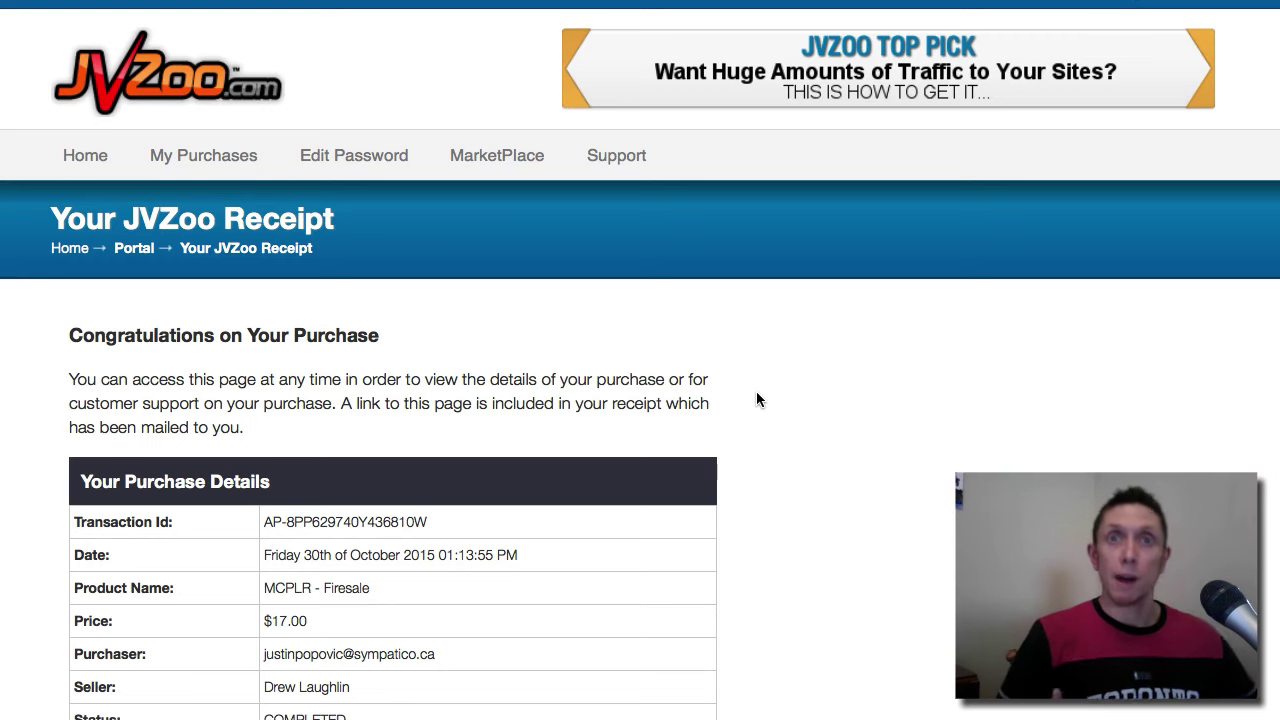
pyautogui.scroll(-2, 756, 400)
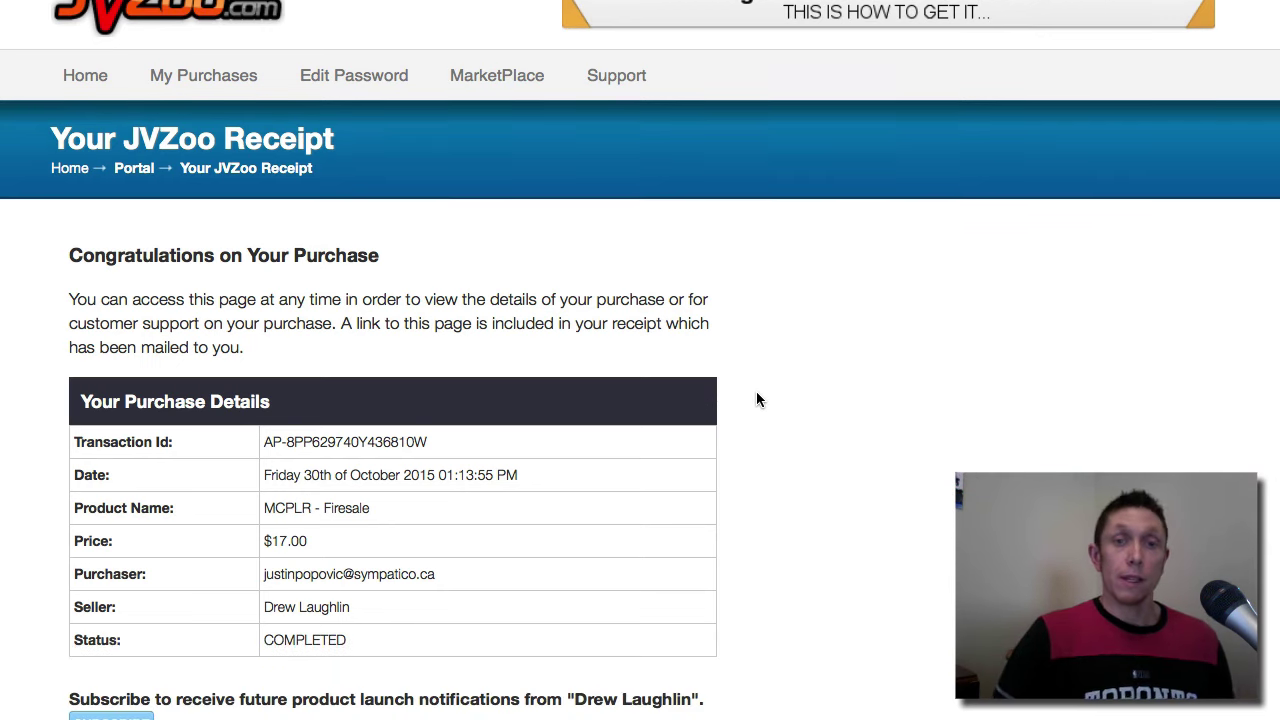
pyautogui.scroll(-10, 759, 396)
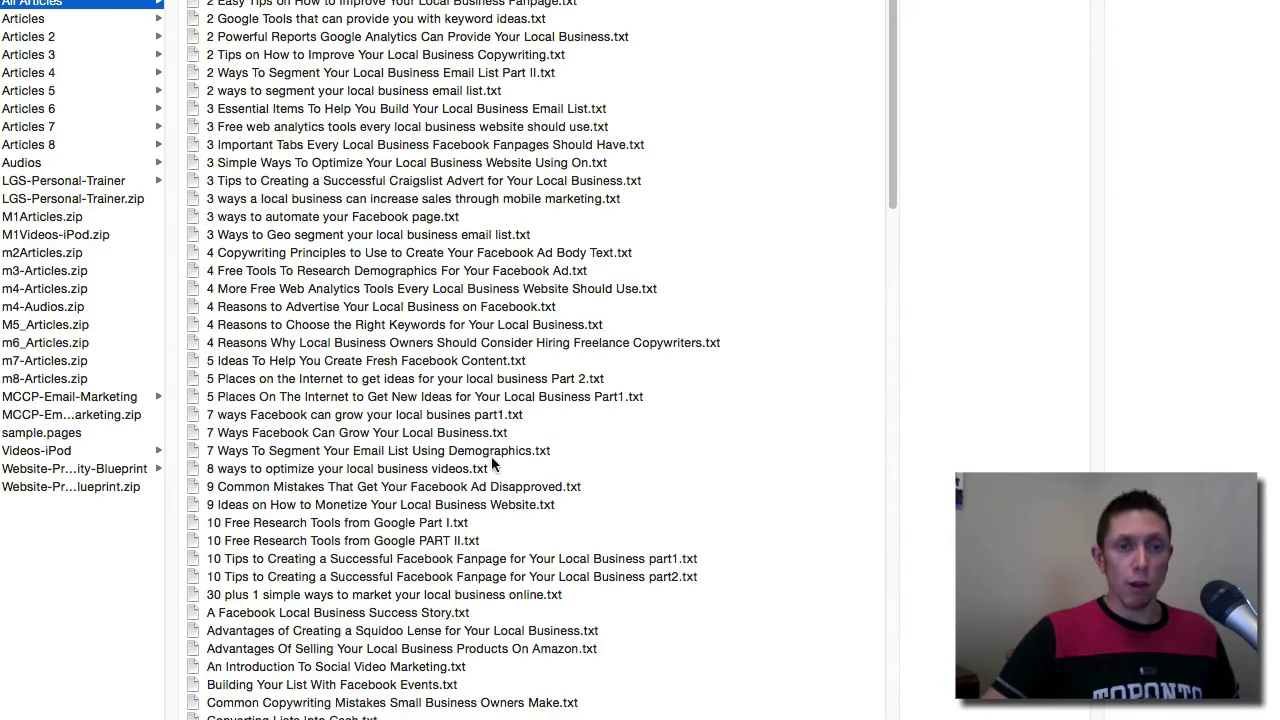
# Step: Search the All Articles folder for "video"
pyautogui.scroll(-15, 491, 420)
pyautogui.scroll(15, 503, 447)
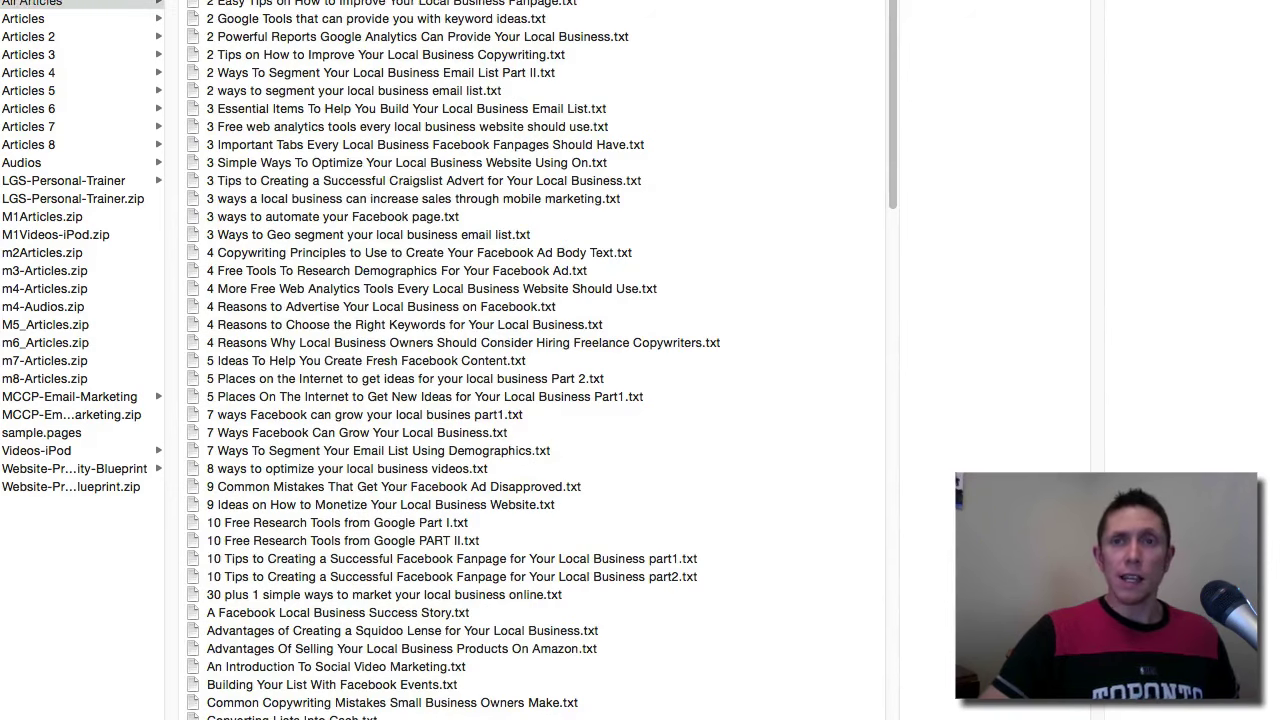
pyautogui.write('vi')
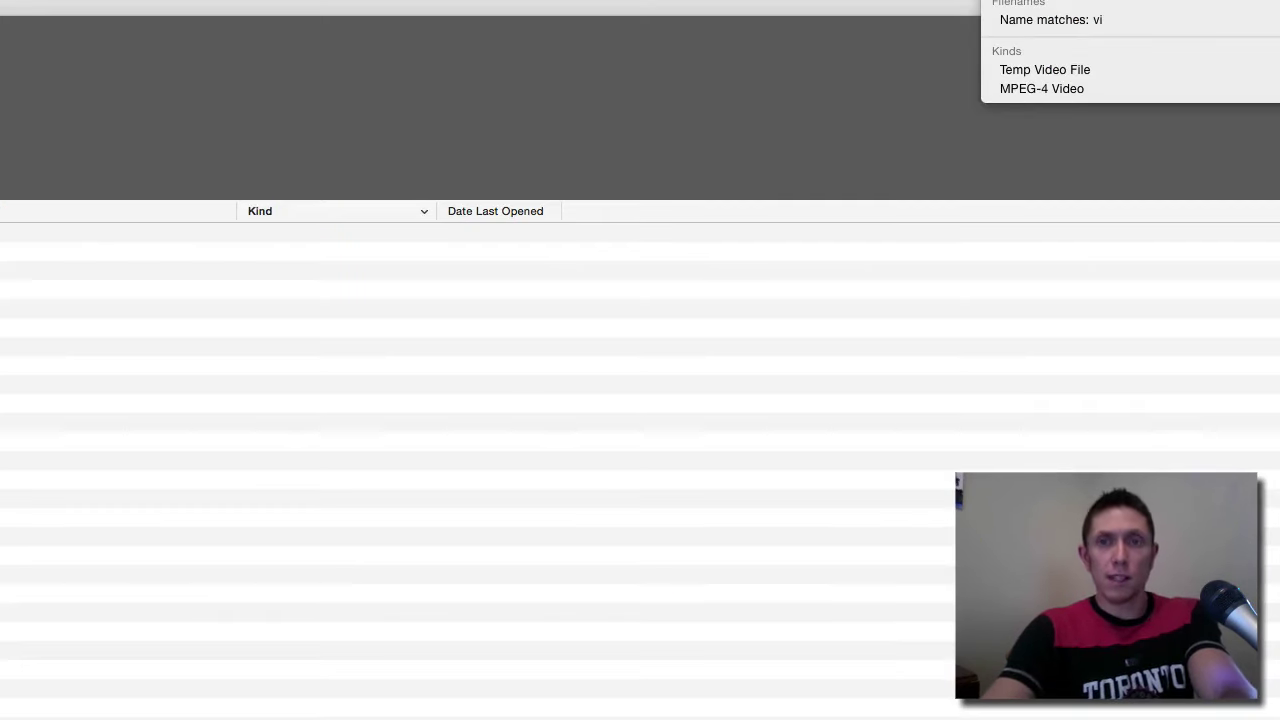
pyautogui.write('deo')
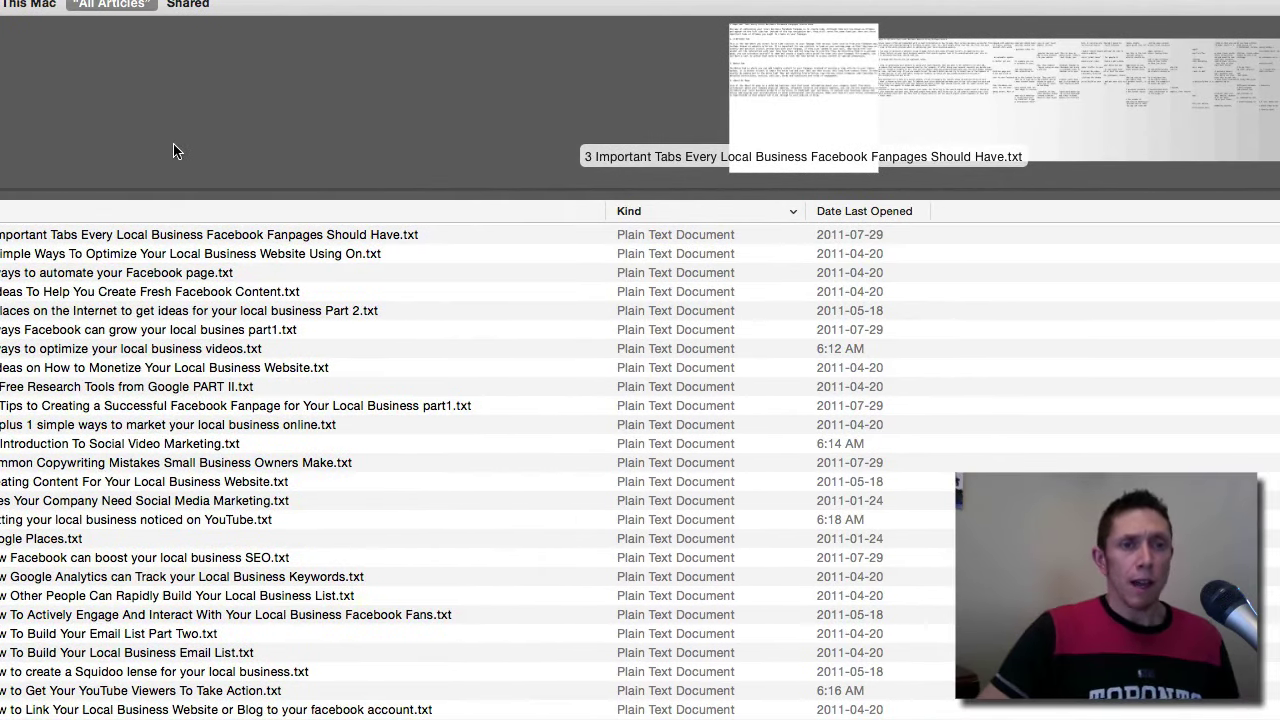
# Step: Set the file list to the large icon size and a text size of 16
pyautogui.press('super+j')
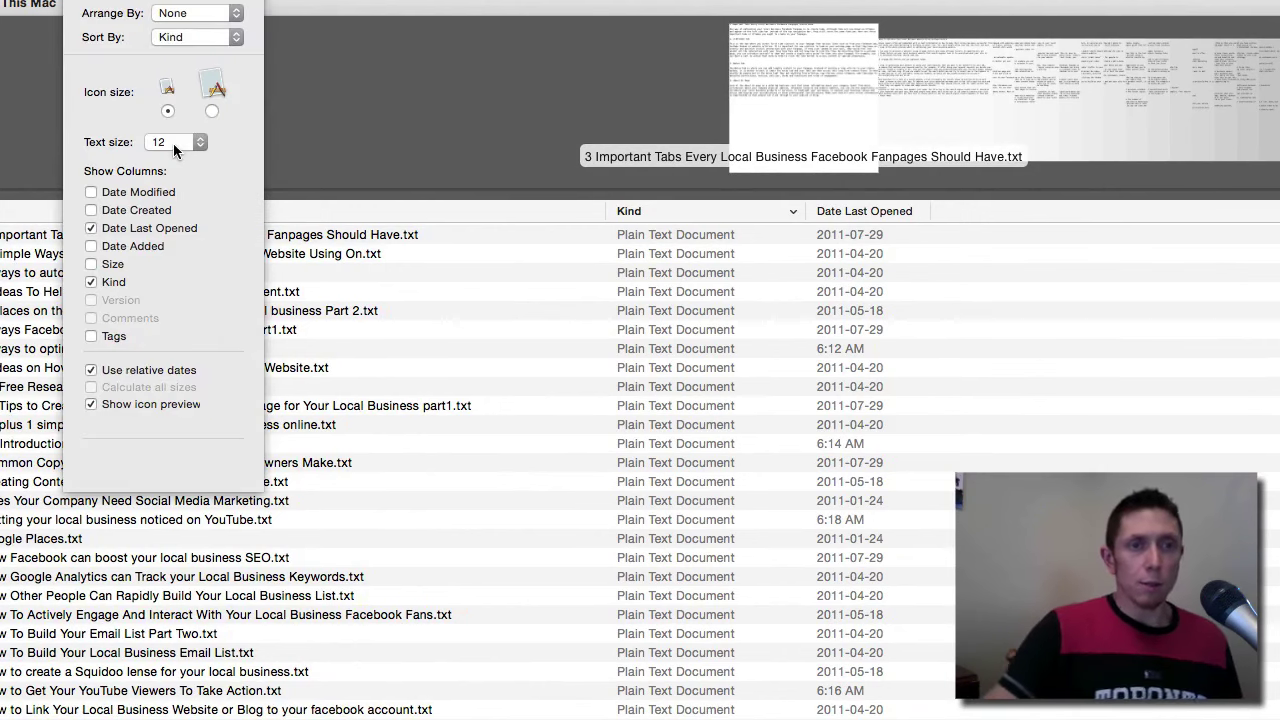
pyautogui.click(211, 111)
pyautogui.click(175, 142)
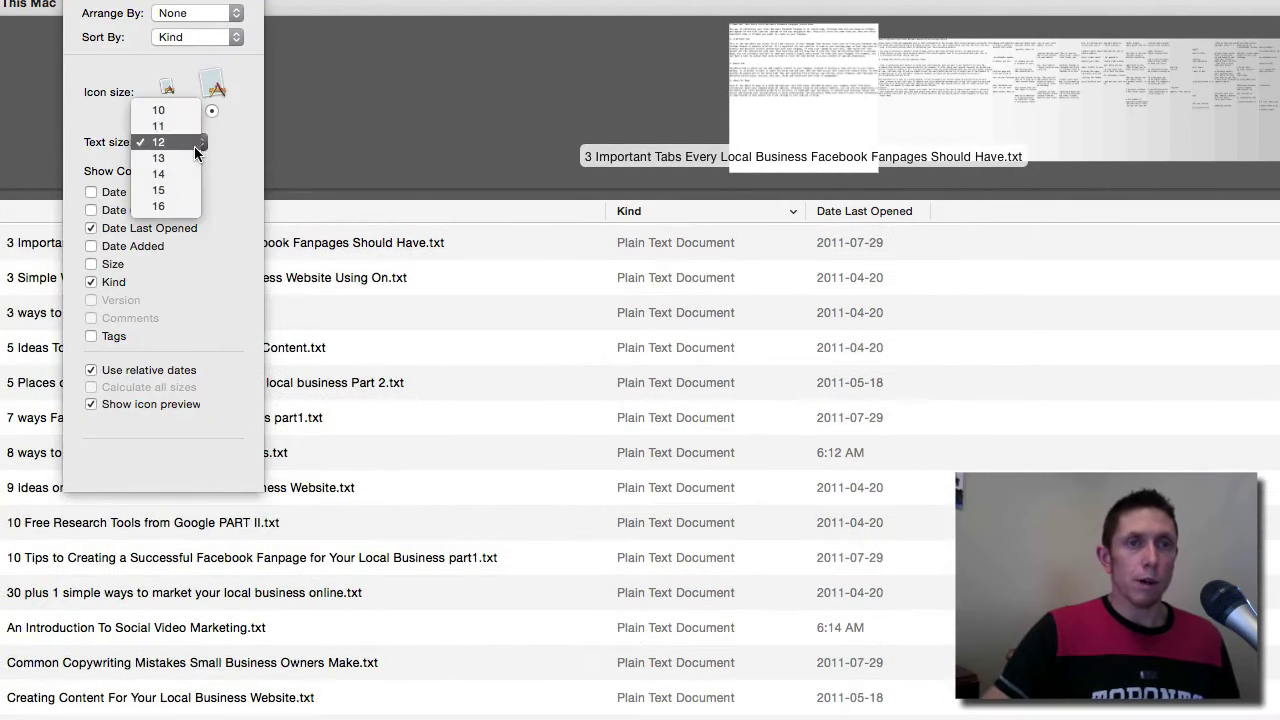
pyautogui.click(175, 201)
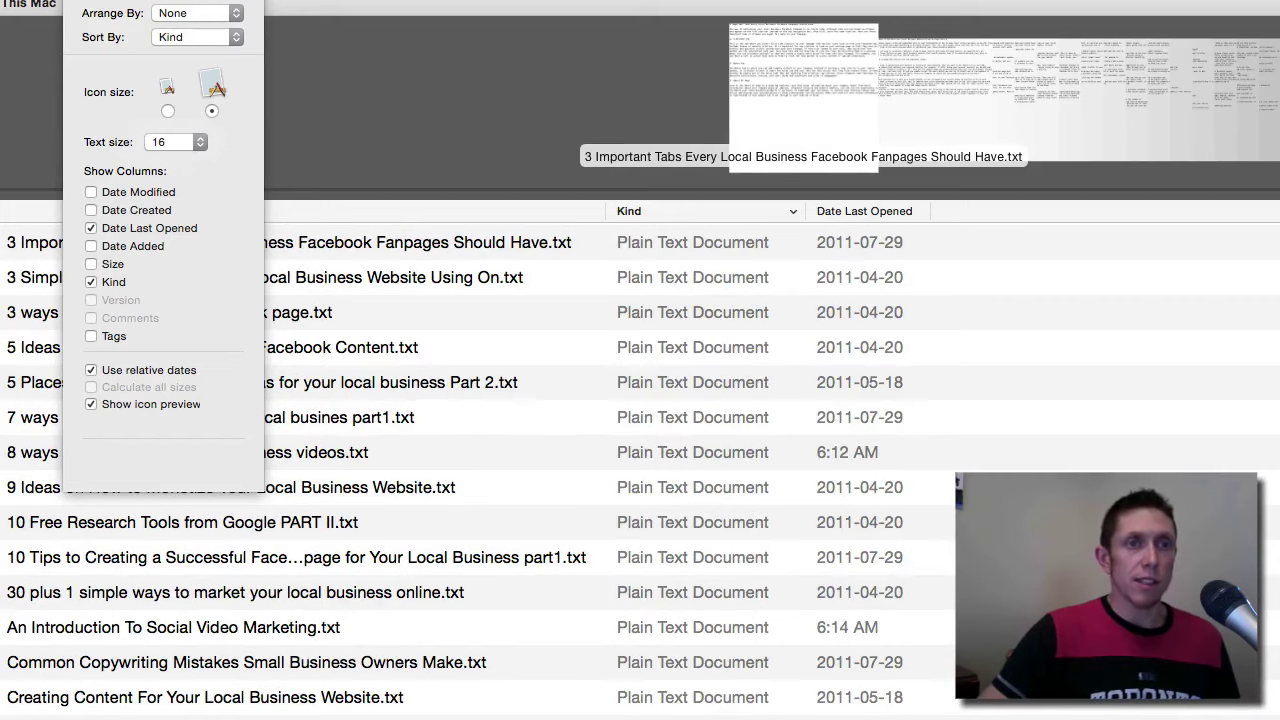
pyautogui.press('super+j')
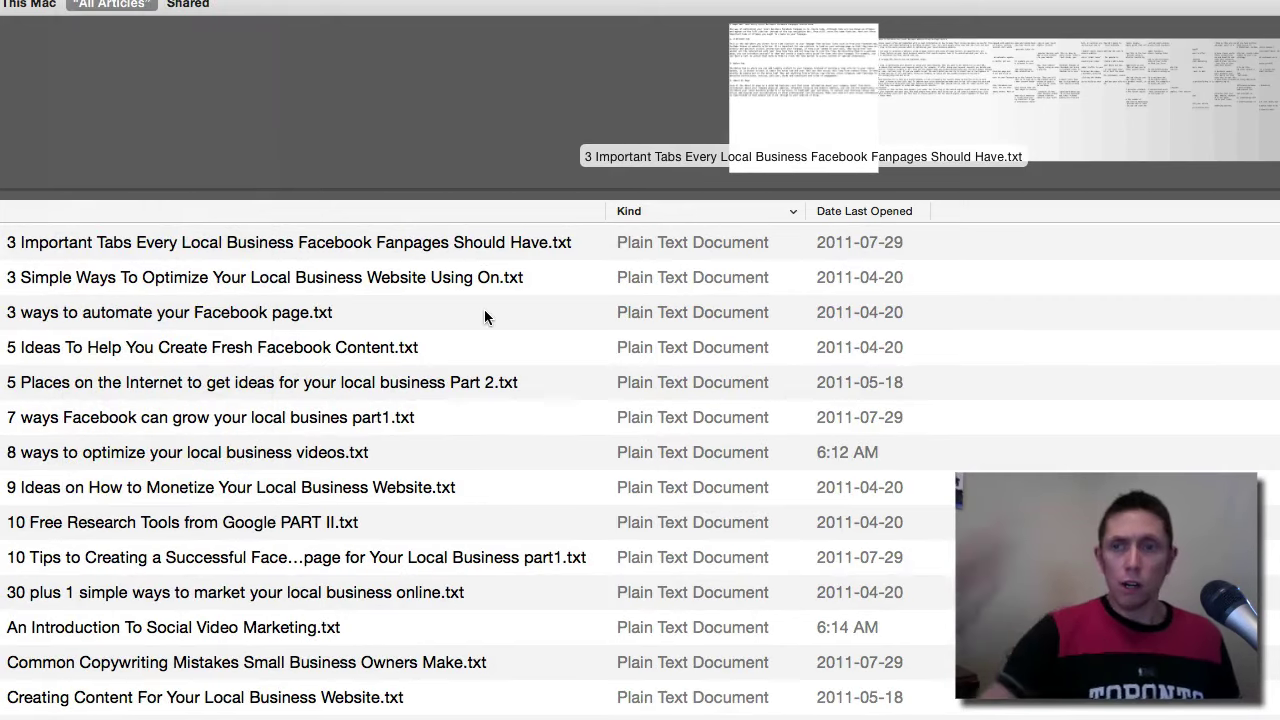
# Step: Open "An Introduction To Social Video Marketing.txt" from the search results and enlarge its window to show the whole article
pyautogui.scroll(-15, 449, 486)
pyautogui.scroll(15, 449, 489)
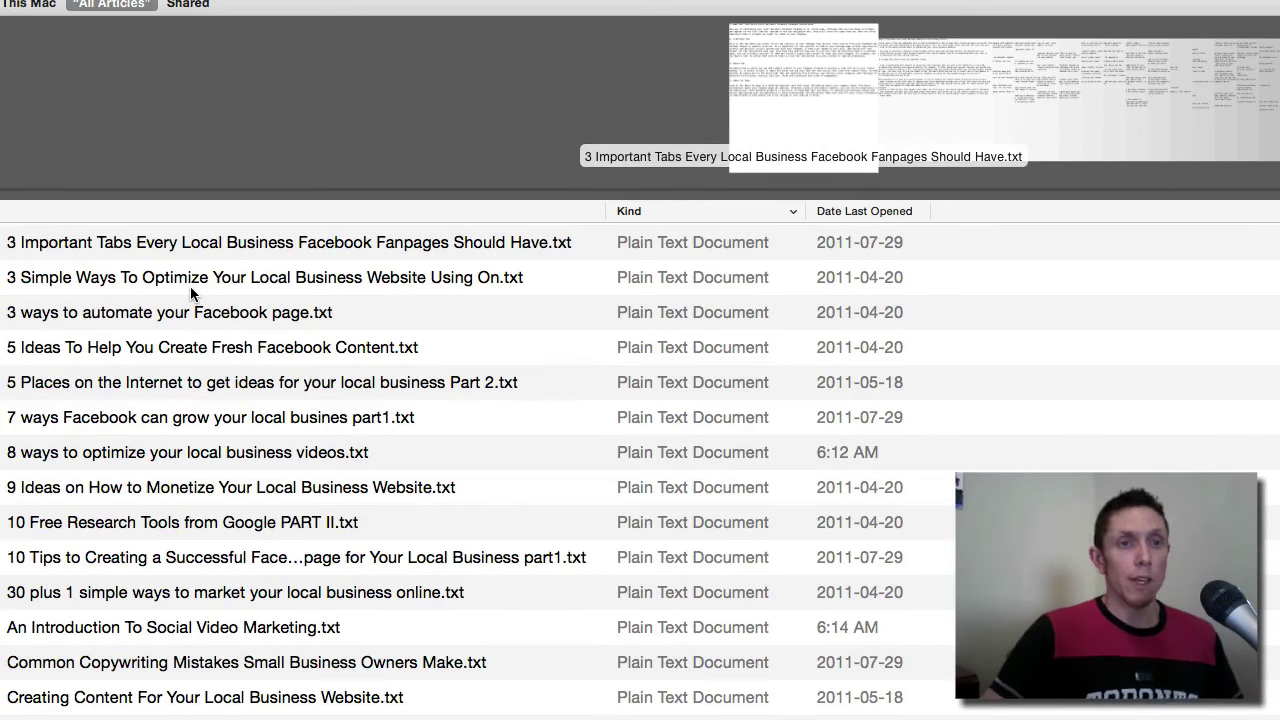
pyautogui.scroll(-1, 203, 308)
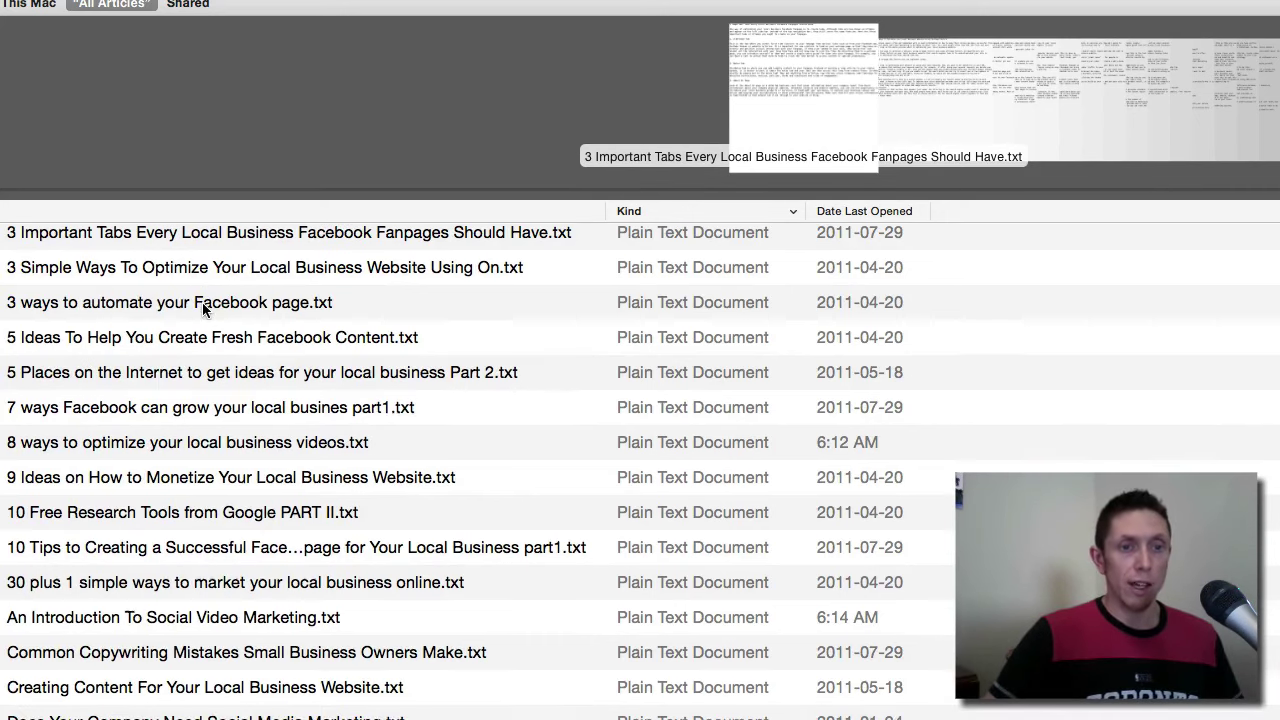
pyautogui.scroll(-3, 203, 308)
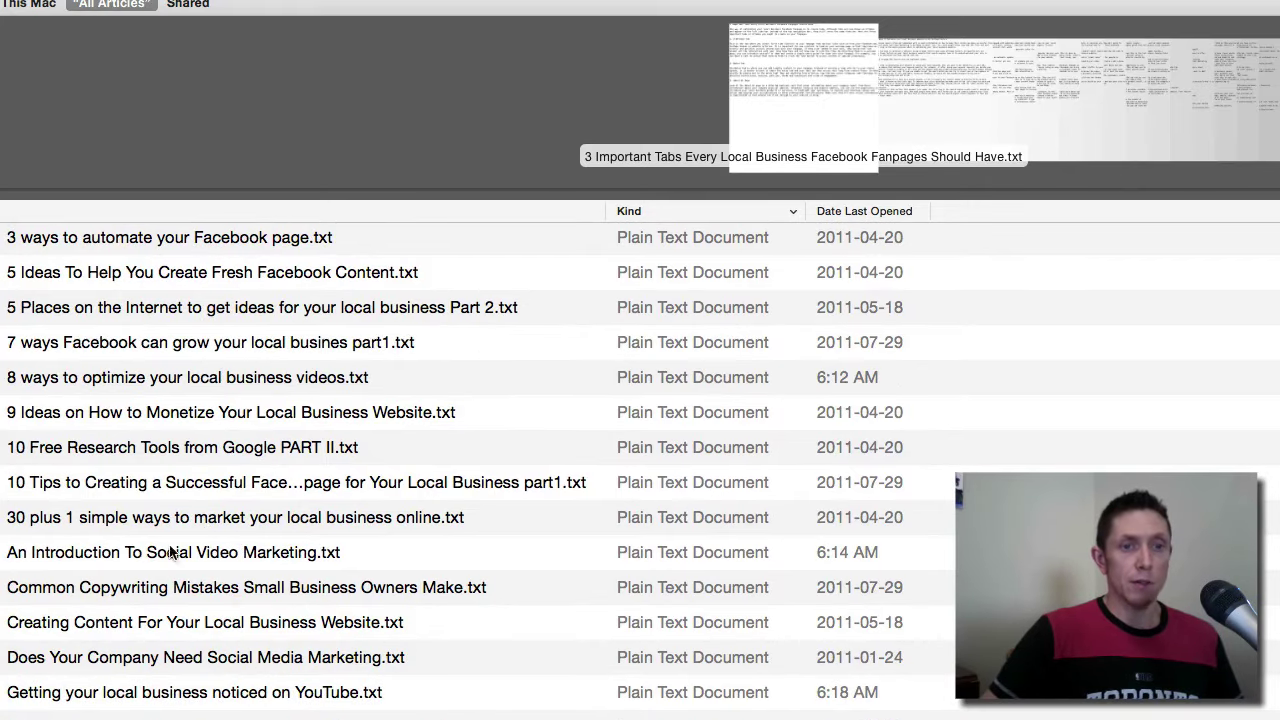
pyautogui.click(176, 556)
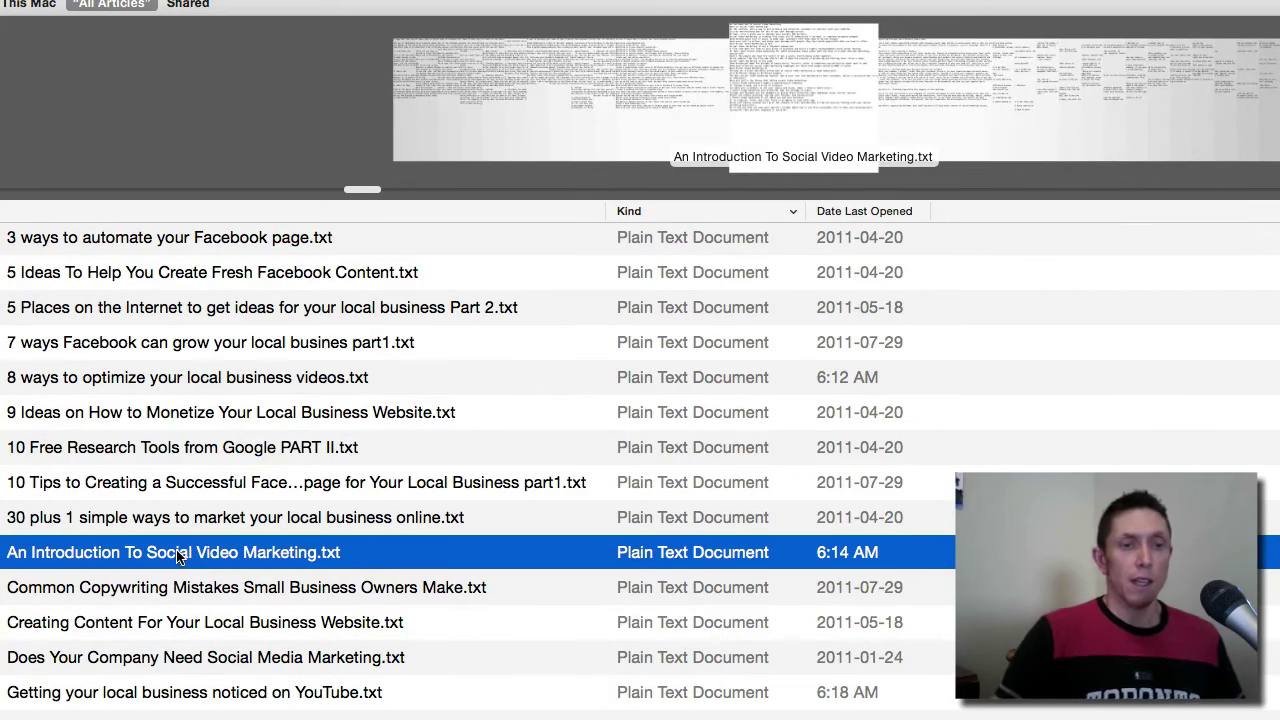
pyautogui.doubleClick(176, 558)
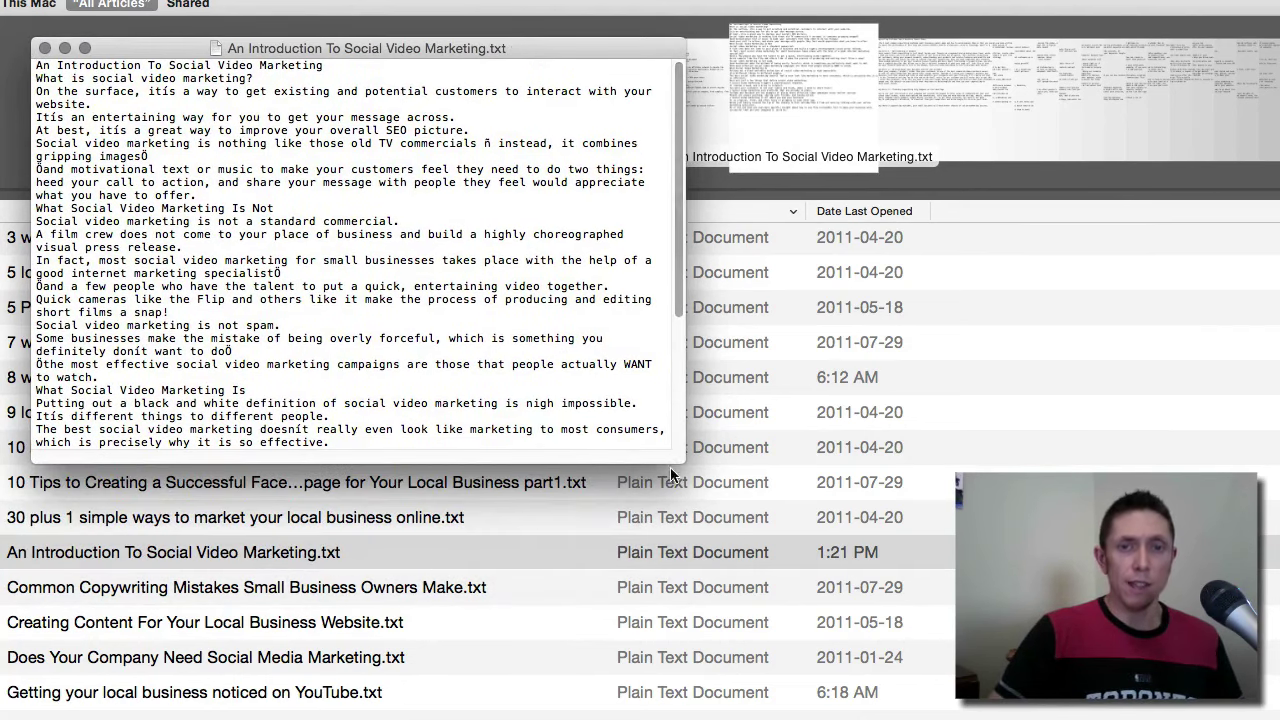
pyautogui.moveTo(681, 459); pyautogui.dragTo(776, 663)
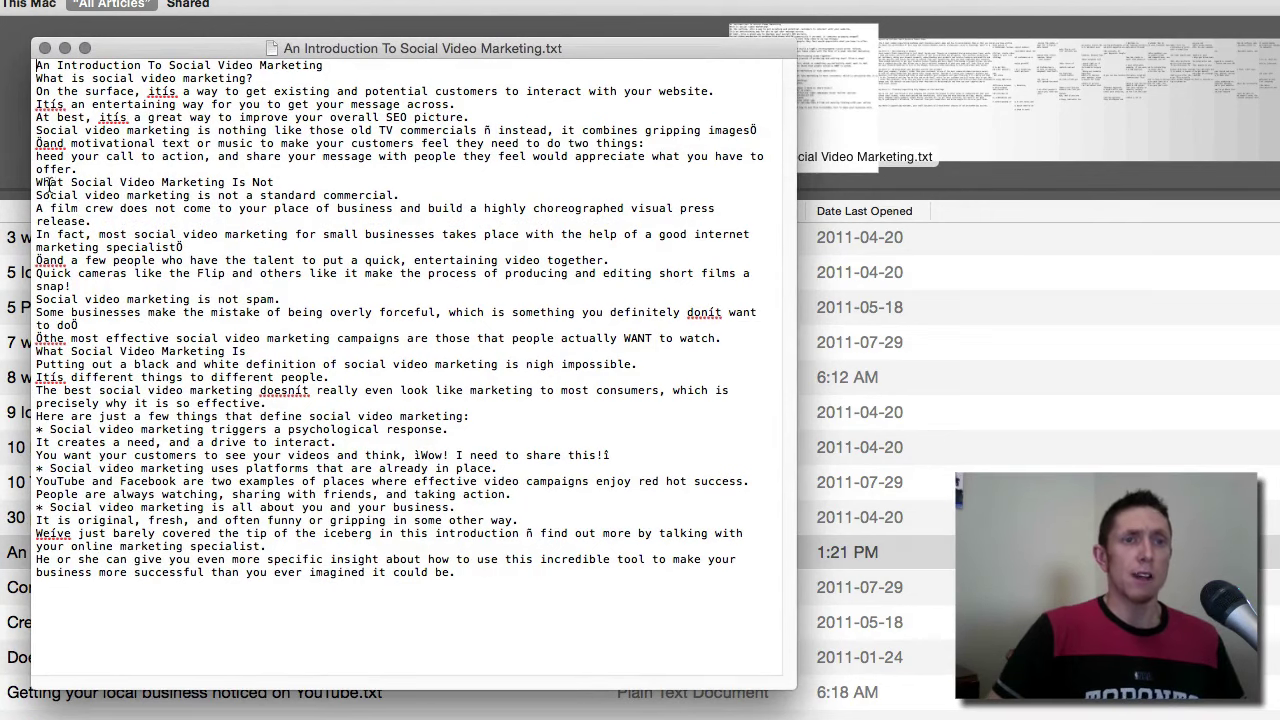
# Step: Copy the article passage from "The best social video marketing" through "gripping in some other way."
pyautogui.moveTo(38, 182); pyautogui.dragTo(279, 183)
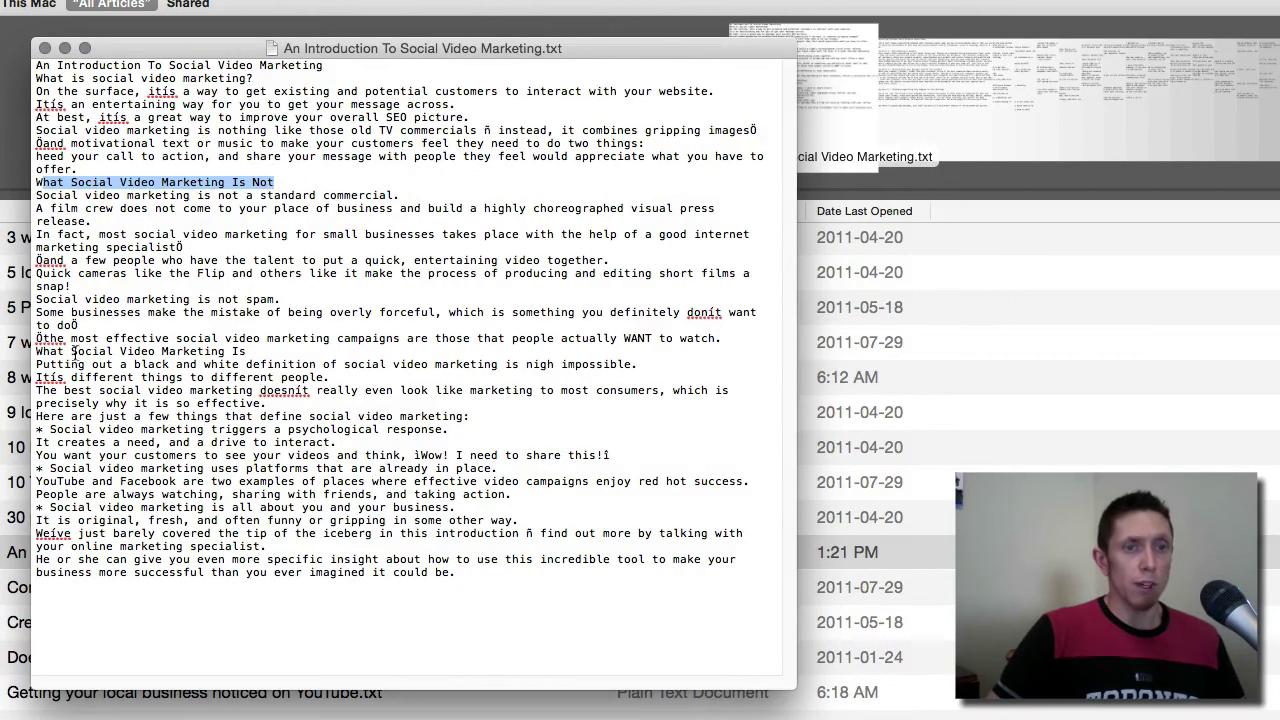
pyautogui.click(120, 365)
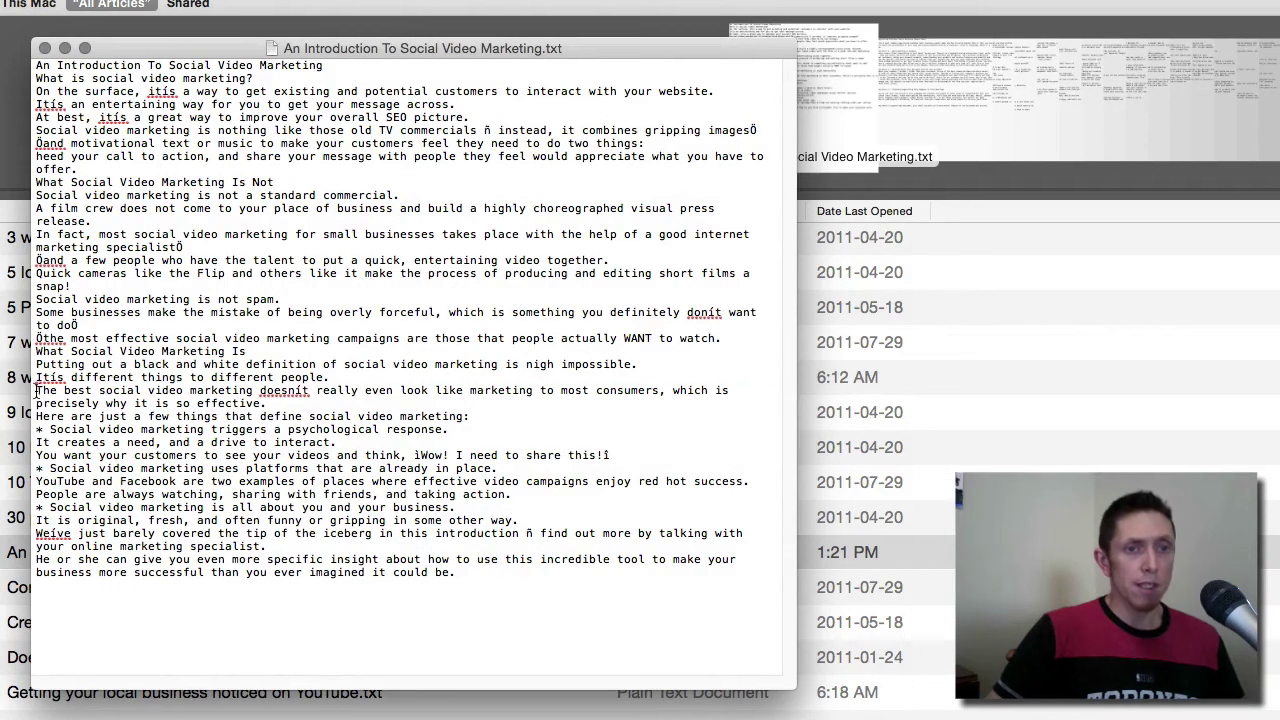
pyautogui.moveTo(36, 389); pyautogui.dragTo(489, 444)
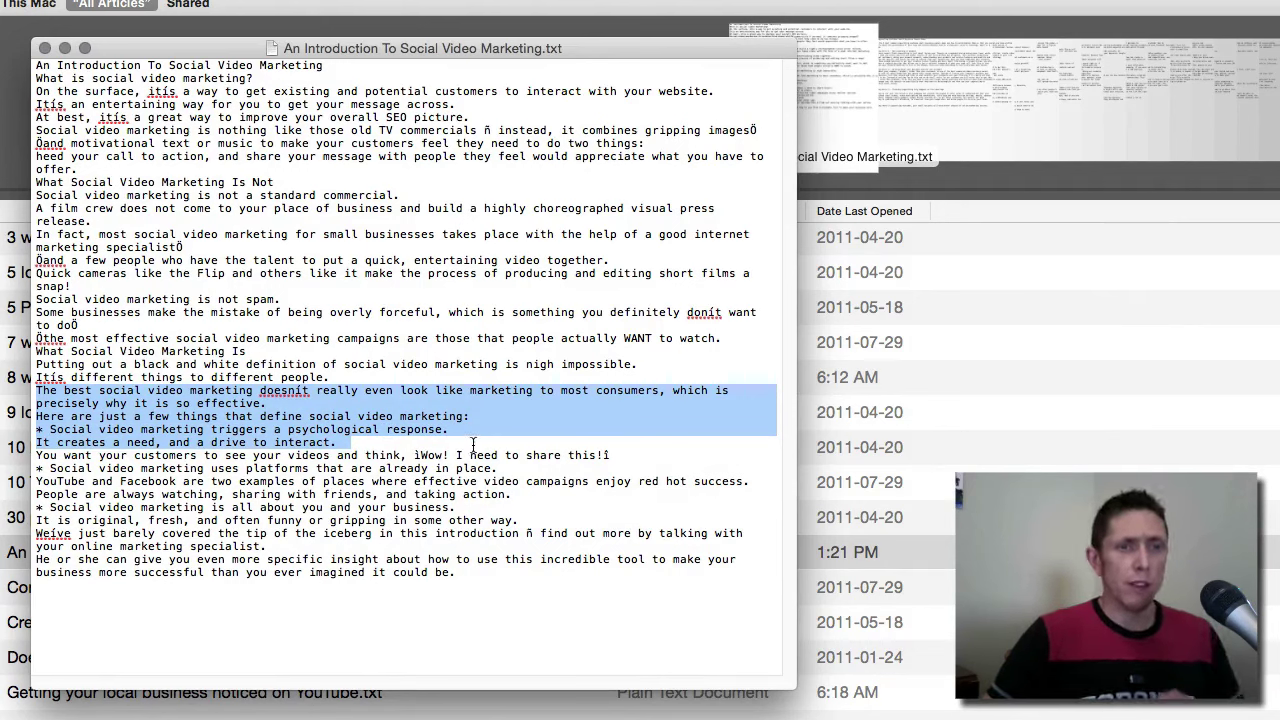
pyautogui.keyDown('shift'); pyautogui.click(476, 507); pyautogui.keyUp('shift')
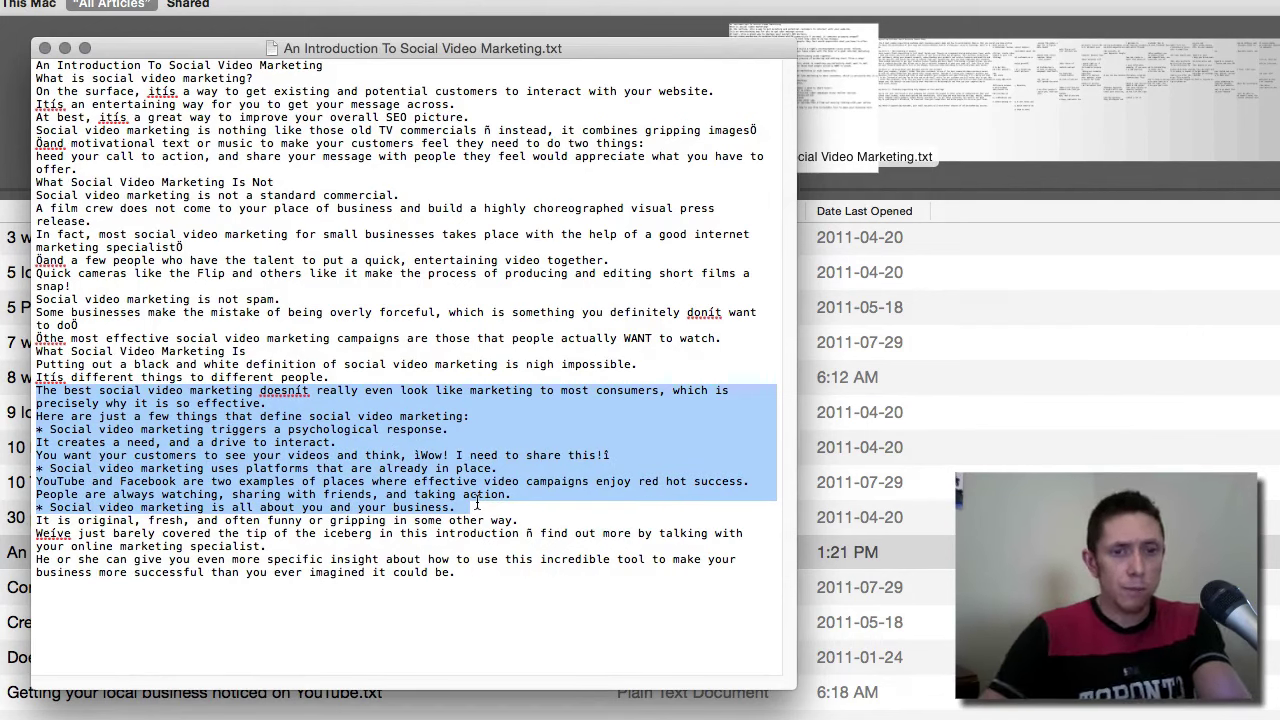
pyautogui.keyDown('shift'); pyautogui.click(470, 520); pyautogui.keyUp('shift')
pyautogui.keyDown('shift'); pyautogui.click(548, 519); pyautogui.keyUp('shift')
pyautogui.press('super+c')
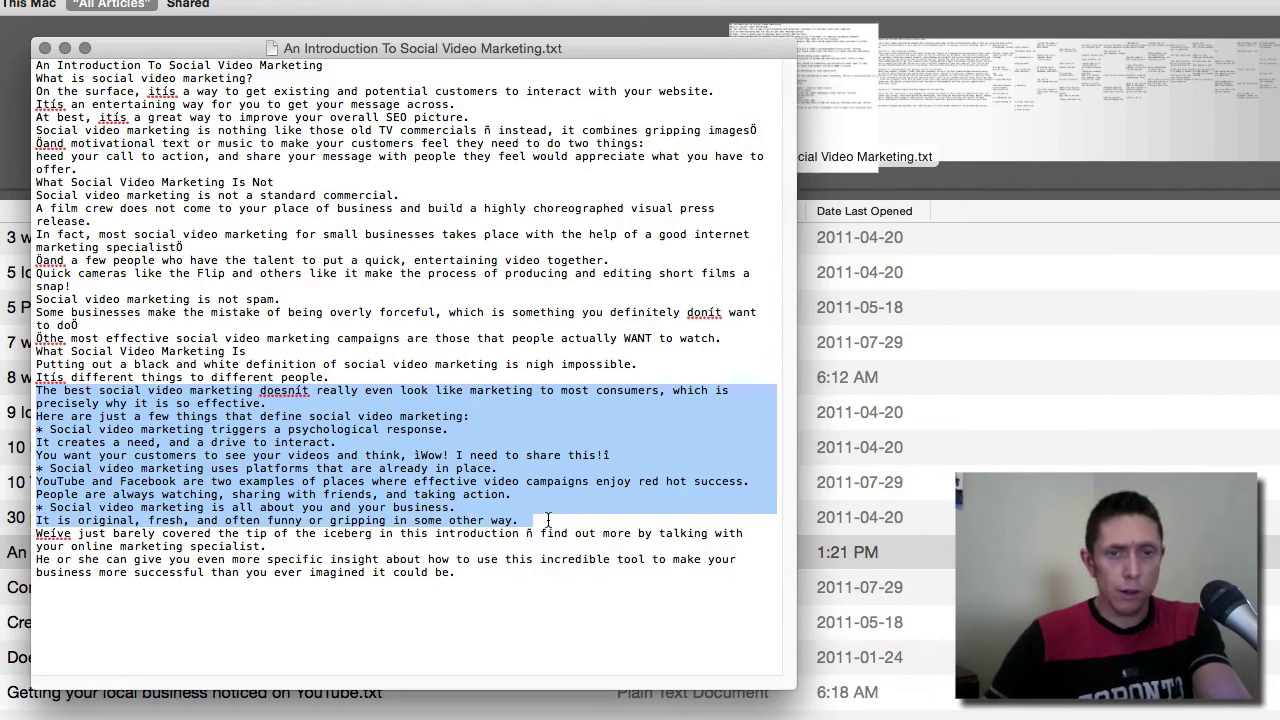
# Step: Switch to Pages, paste the copied passage into the blank document, and correct the garbled apostrophe in "doesn't"
pyautogui.press('super+Tab')
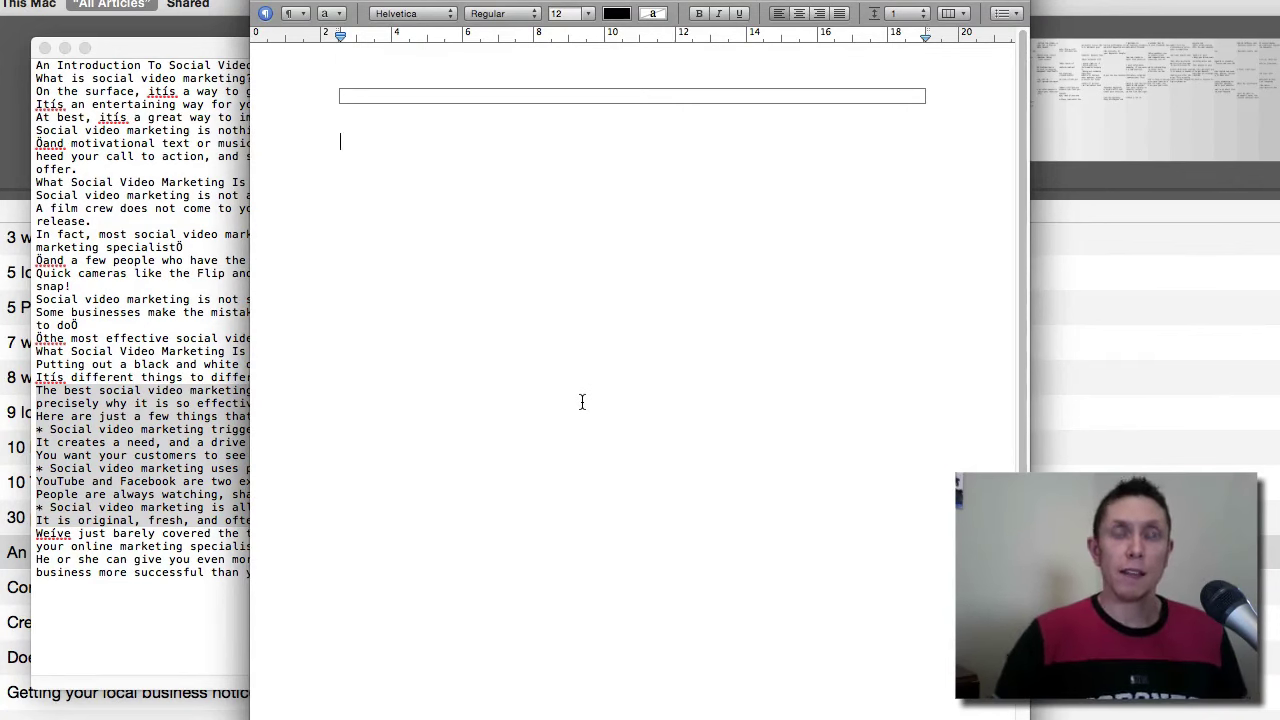
pyautogui.press('super+v')
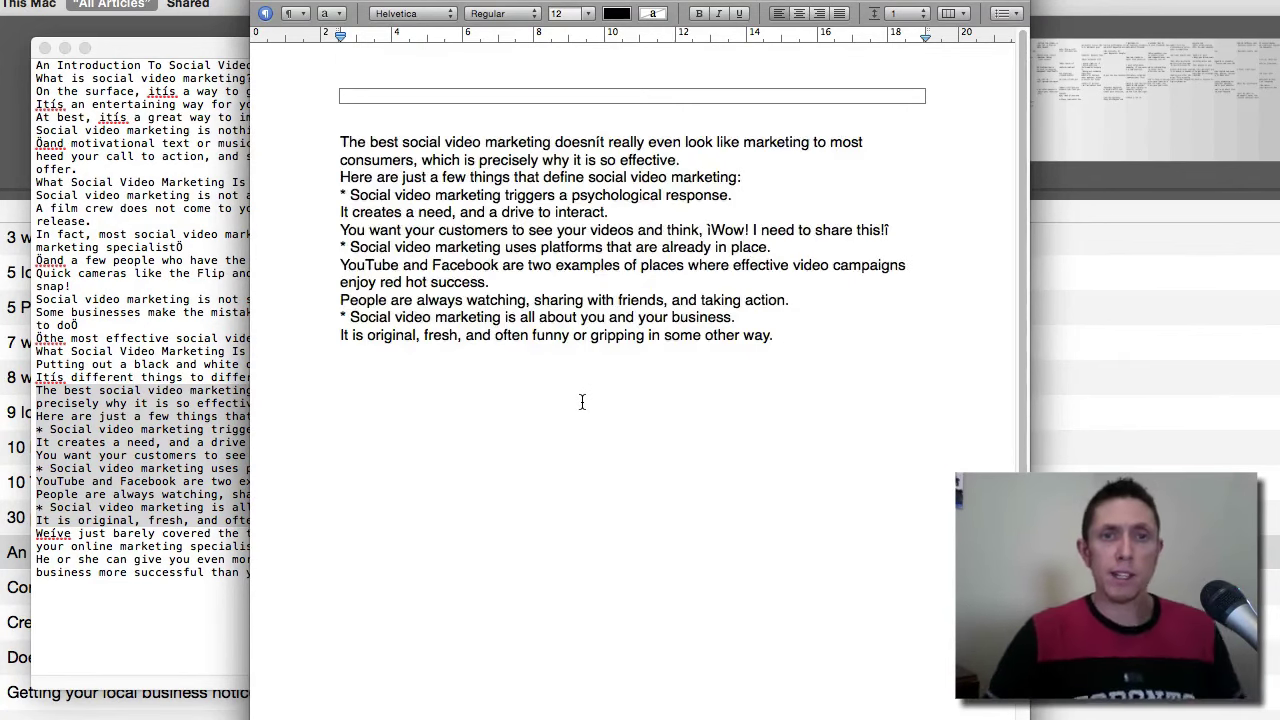
pyautogui.click(603, 142)
pyautogui.press('BackSpace')
pyautogui.write("'")
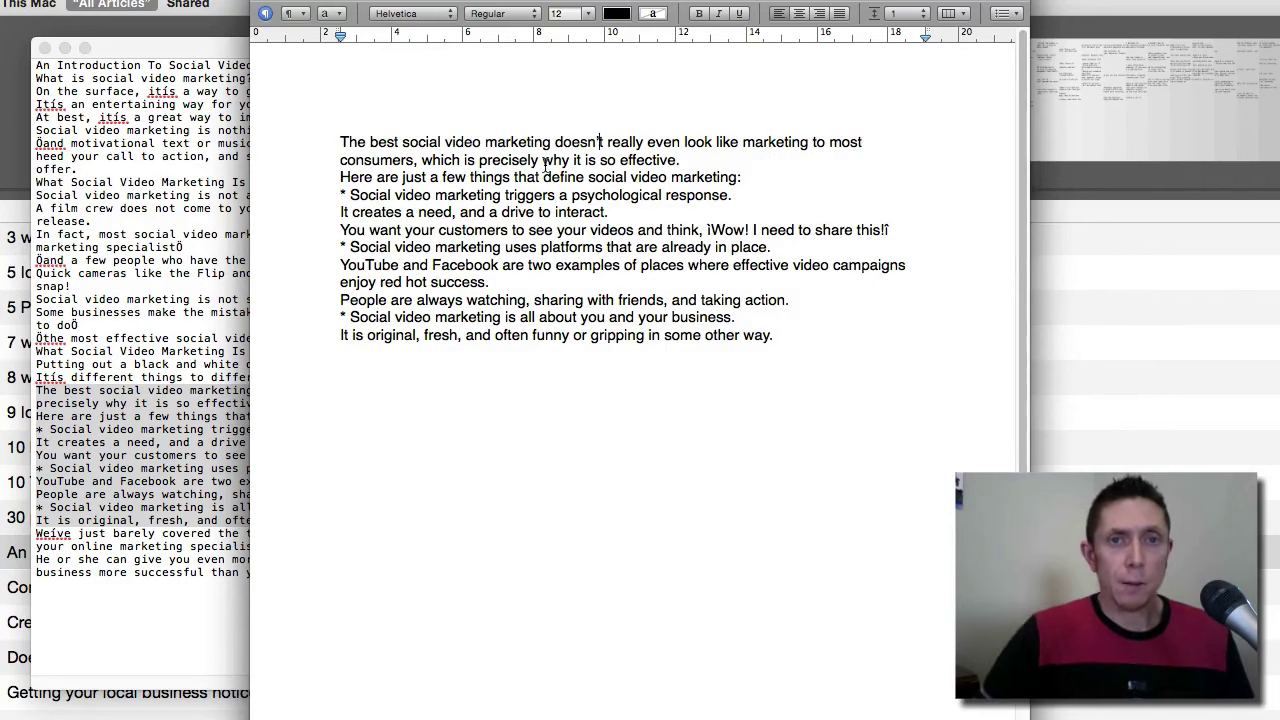
# Step: Add the bold heading "What is Social Video Marketing:" above the pasted passage, separated by a blank line
pyautogui.click(335, 142)
pyautogui.press('Return')
pyautogui.press('Return')
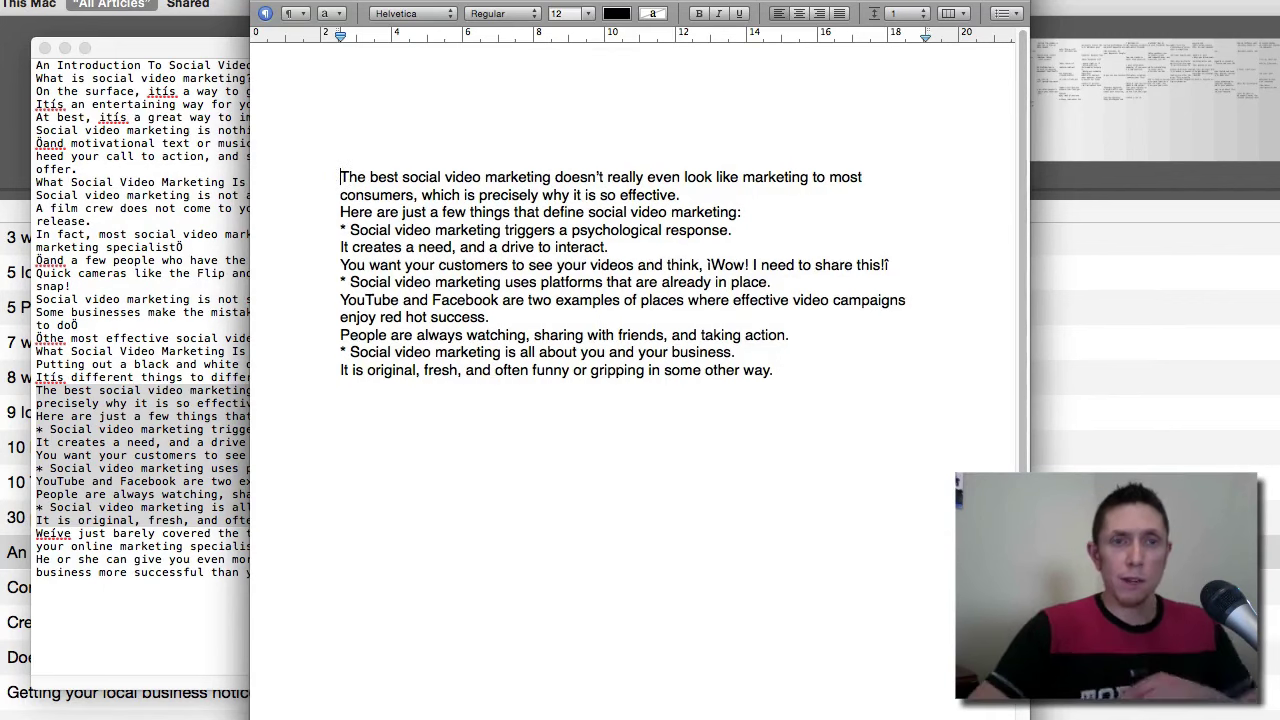
pyautogui.press('Up')
pyautogui.press('Up')
pyautogui.press('super+b')
pyautogui.write('What is Social Bi')
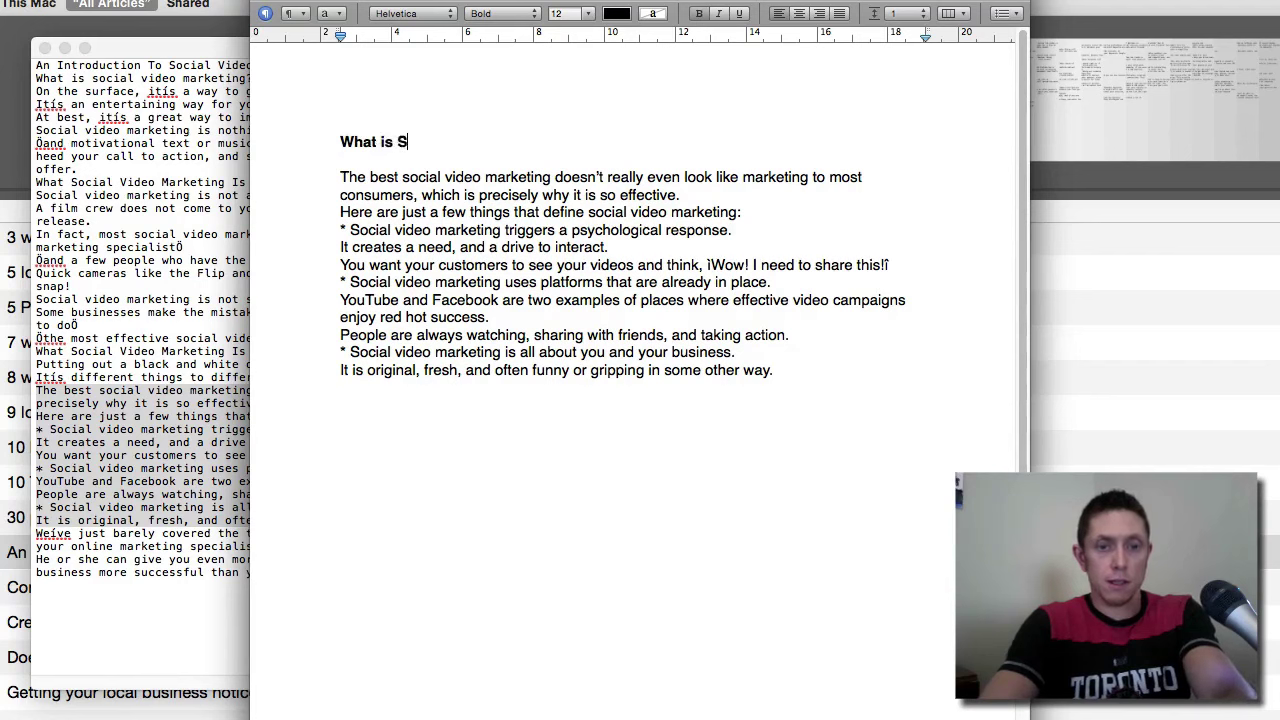
pyautogui.press('BackSpace')
pyautogui.press('BackSpace')
pyautogui.write('Video MA')
pyautogui.press('BackSpace')
pyautogui.write('arketing:')
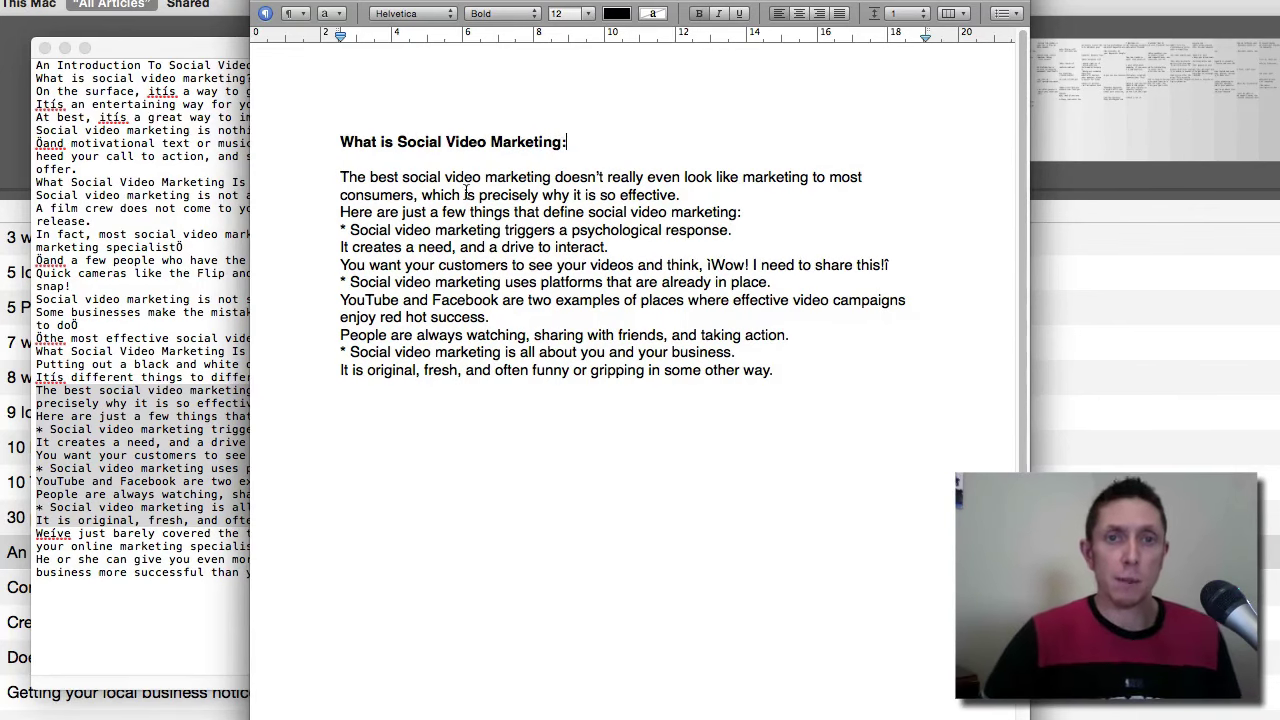
# Step: Add a blank line before "Here are just a few things" and turn the first asterisk item into a dash item joined with its following sentence
pyautogui.click(752, 196)
pyautogui.press('Return')
pyautogui.press('Down')
pyautogui.press('Down')
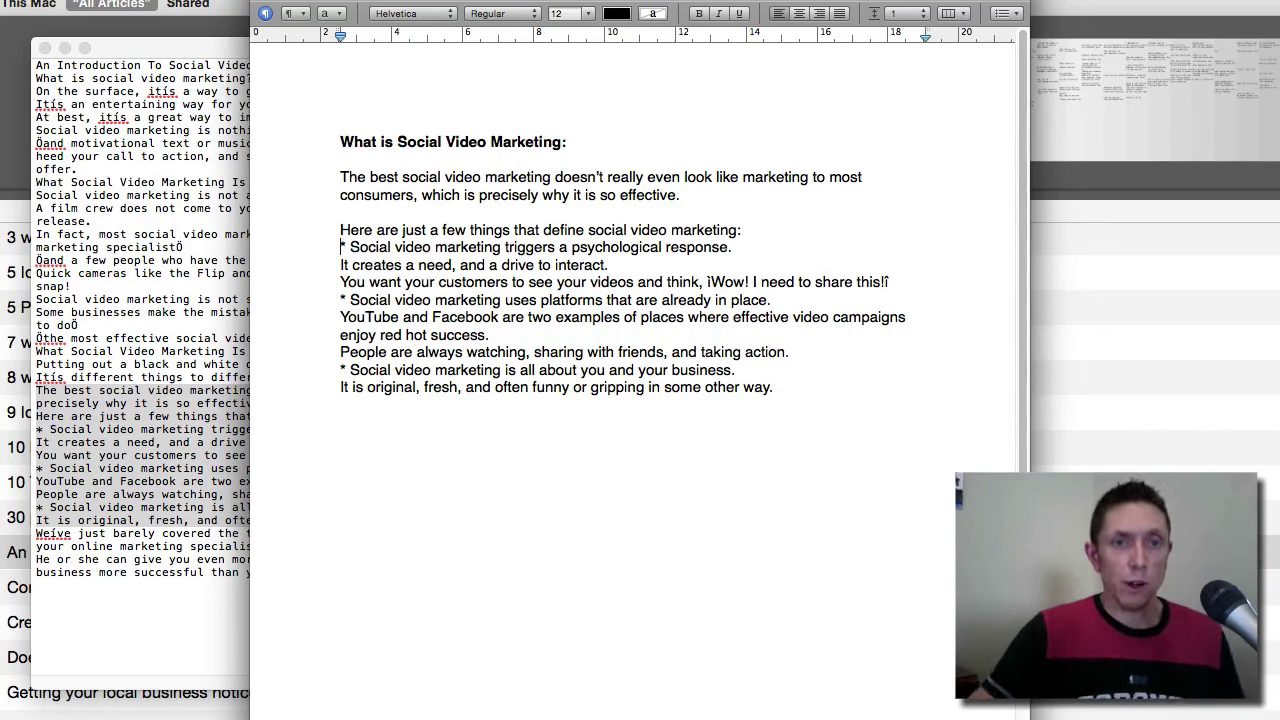
pyautogui.press('BackSpace')
pyautogui.press('BackSpace')
pyautogui.write('-')
pyautogui.press('Delete')
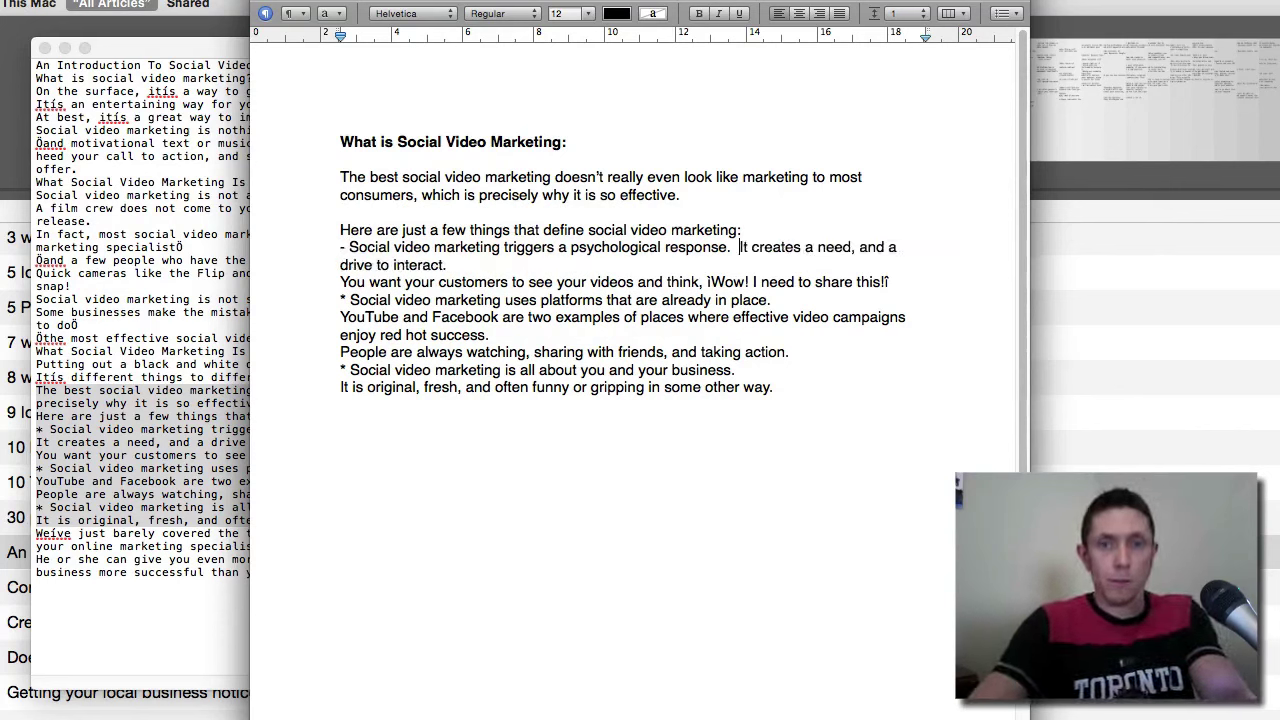
# Step: Split "It creates a need, and a drive to interact." into its own dash item and prefix the "You want your customers" line with a dash
pyautogui.press('Return')
pyautogui.write('- ')
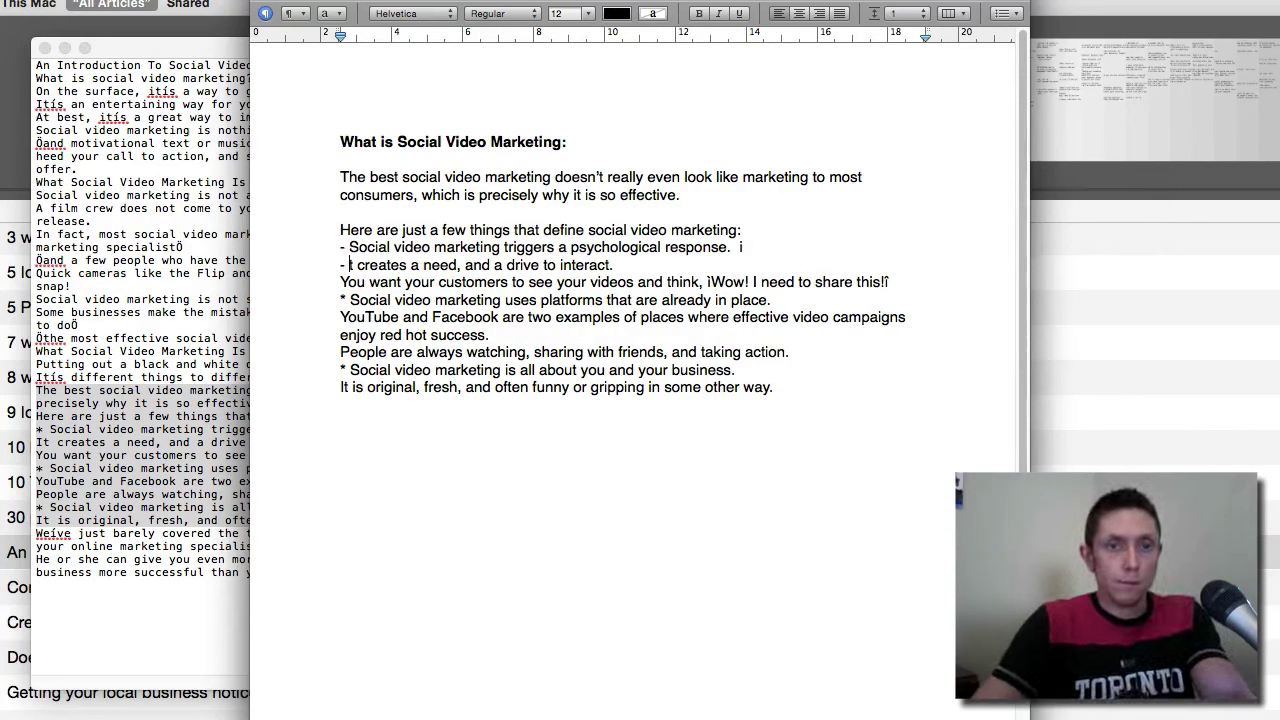
pyautogui.write('I')
pyautogui.press('End')
pyautogui.press('Delete')
pyautogui.press('Return')
pyautogui.write('-')
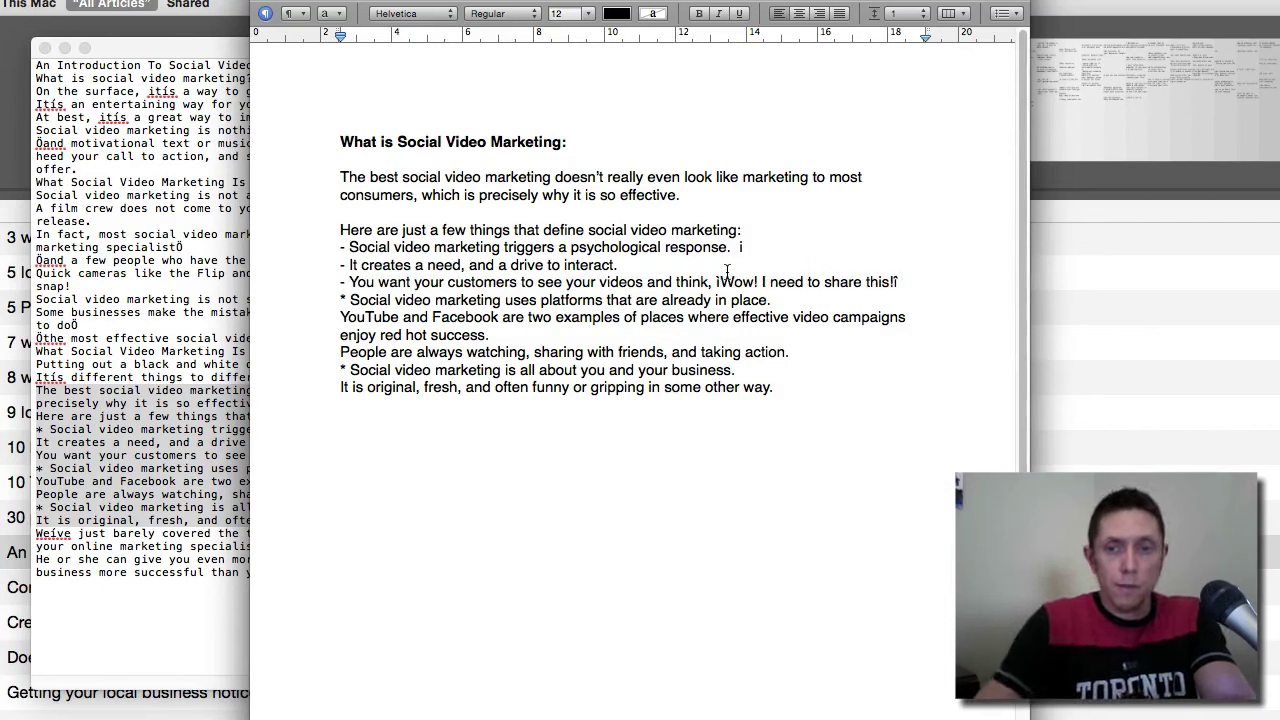
# Step: Replace the garbled characters around "Wow! I need to share this!" with proper opening and closing quotation marks
pyautogui.press('BackSpace')
pyautogui.write('“')
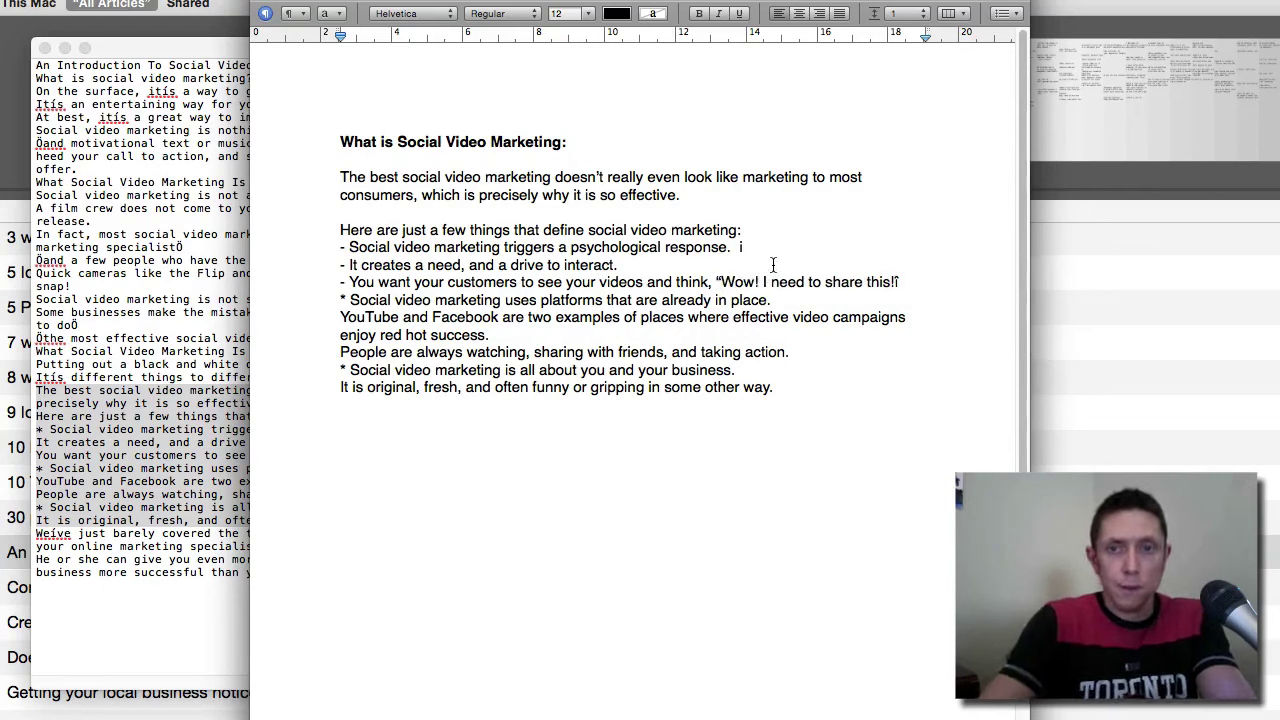
pyautogui.press('BackSpace')
pyautogui.write('”')
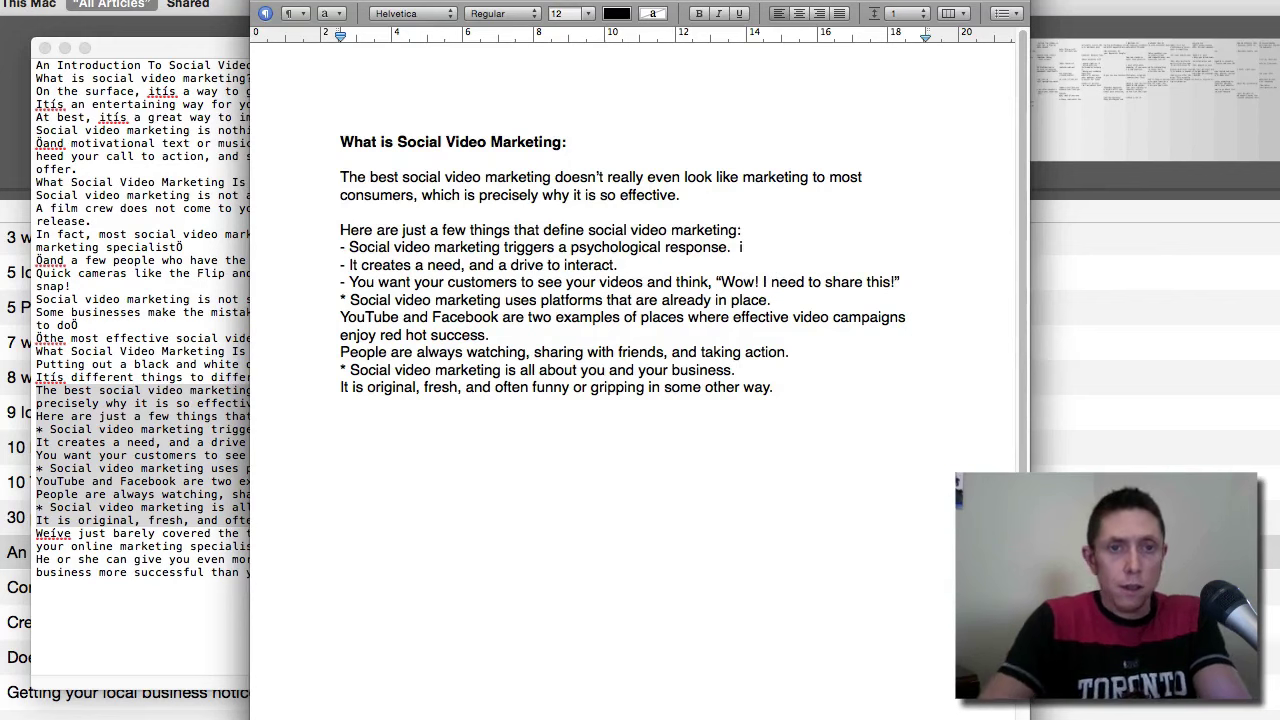
# Step: Change the asterisk before "Social video marketing uses platforms" to a dash and add an empty dash item below that line
pyautogui.click(341, 300)
pyautogui.write('-')
pyautogui.press('BackSpace')
pyautogui.press('BackSpace')
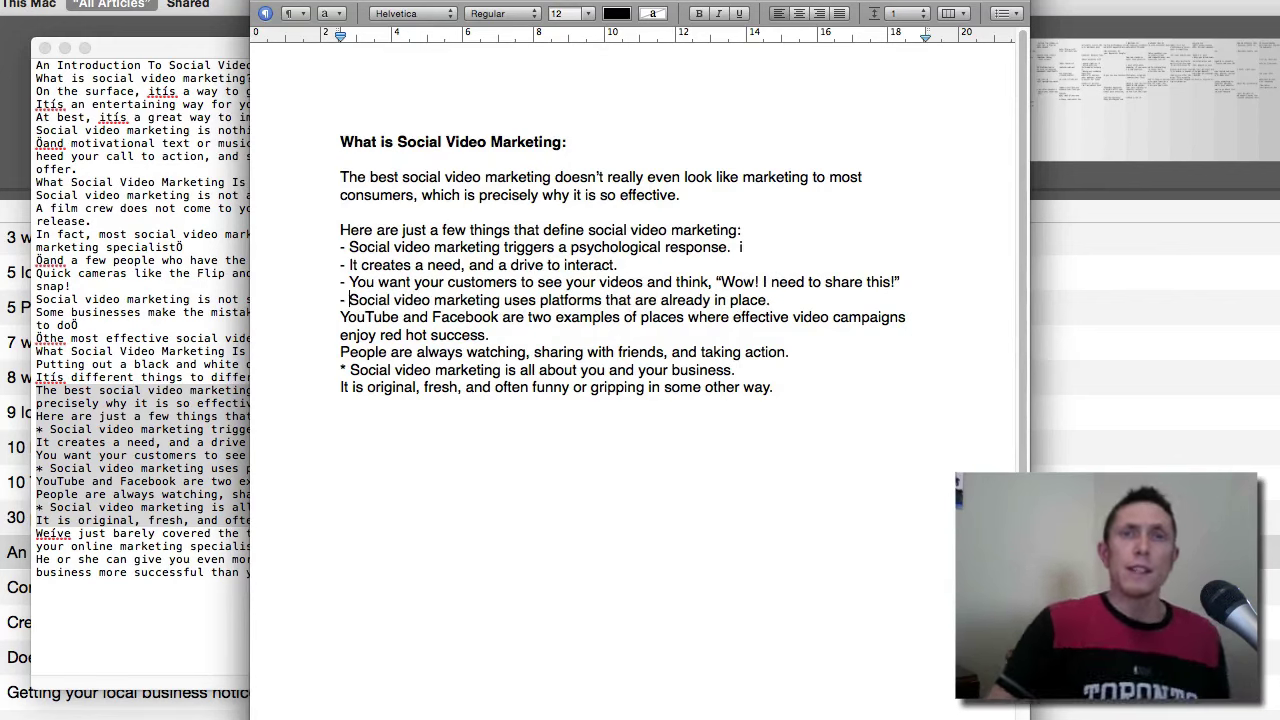
pyautogui.press('Return')
pyautogui.write('-')
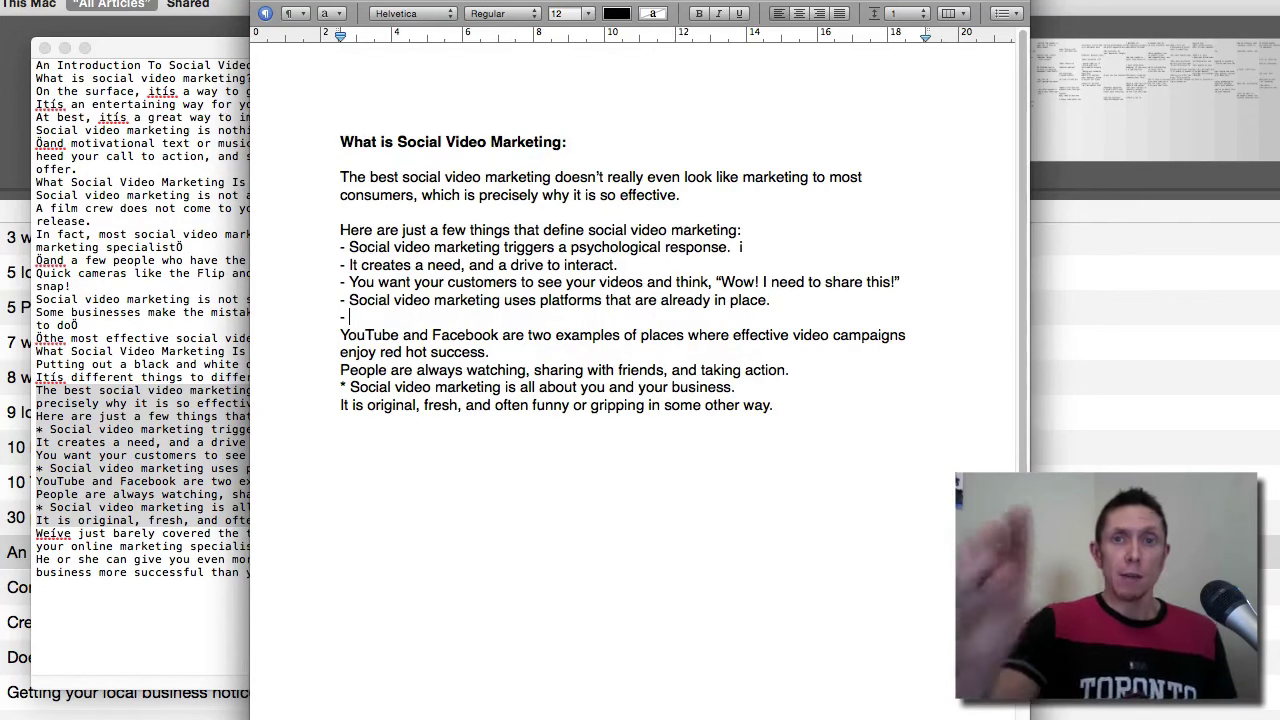
pyautogui.scroll(-2, 673, 340)
pyautogui.scroll(2, 673, 340)
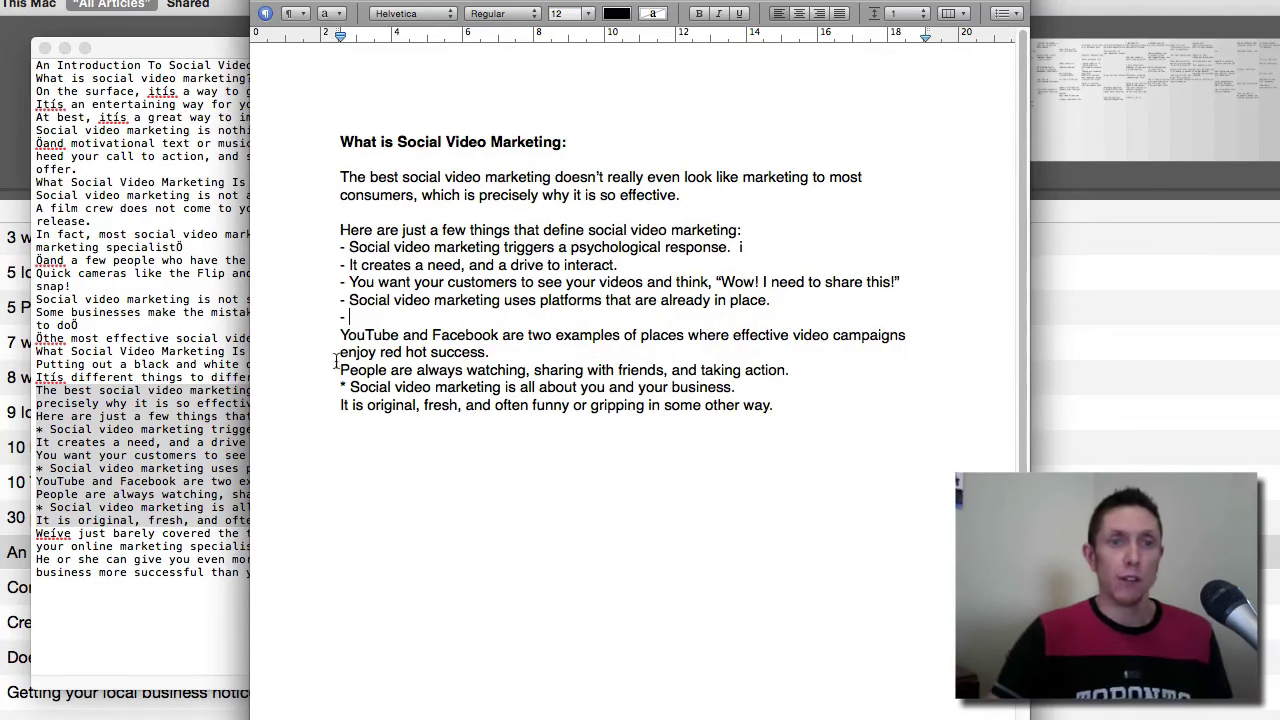
# Step: Close the "An Introduction To Social Video Marketing.txt" window and open the compiled Pages document beginning with "Put a quirky twist to your message"
pyautogui.click(143, 335)
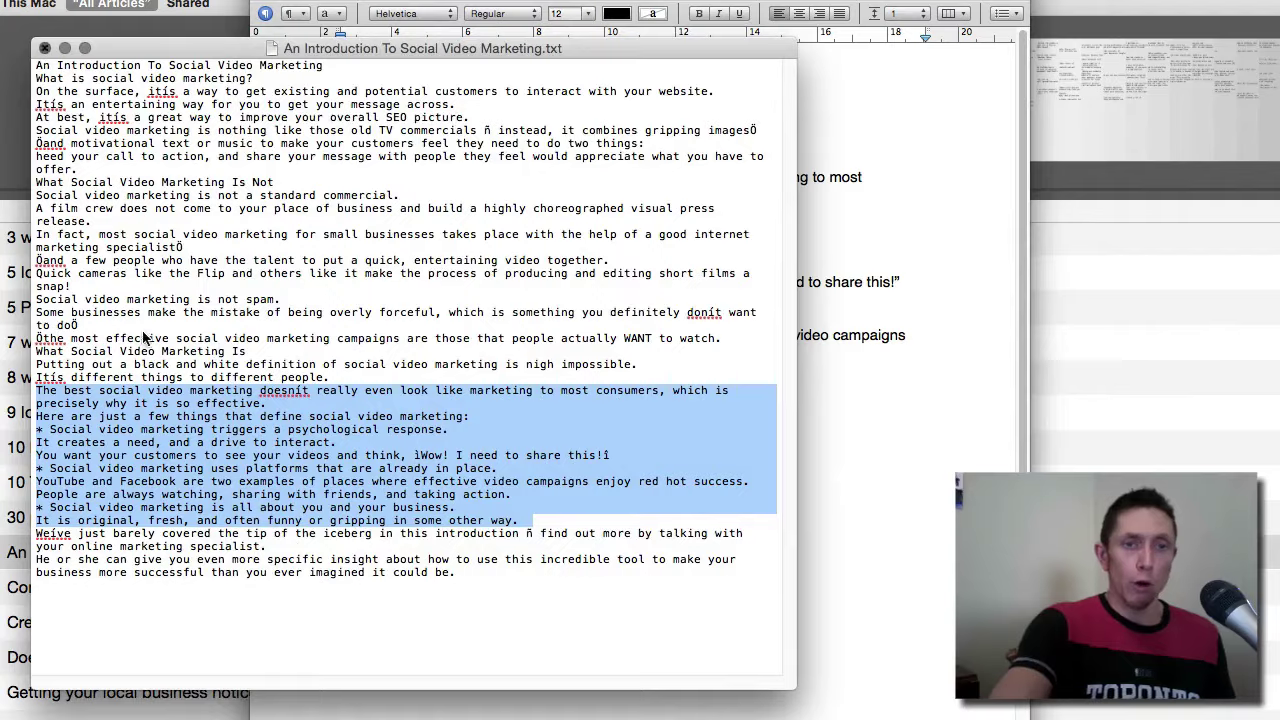
pyautogui.press('super+w')
pyautogui.press('super+Tab')
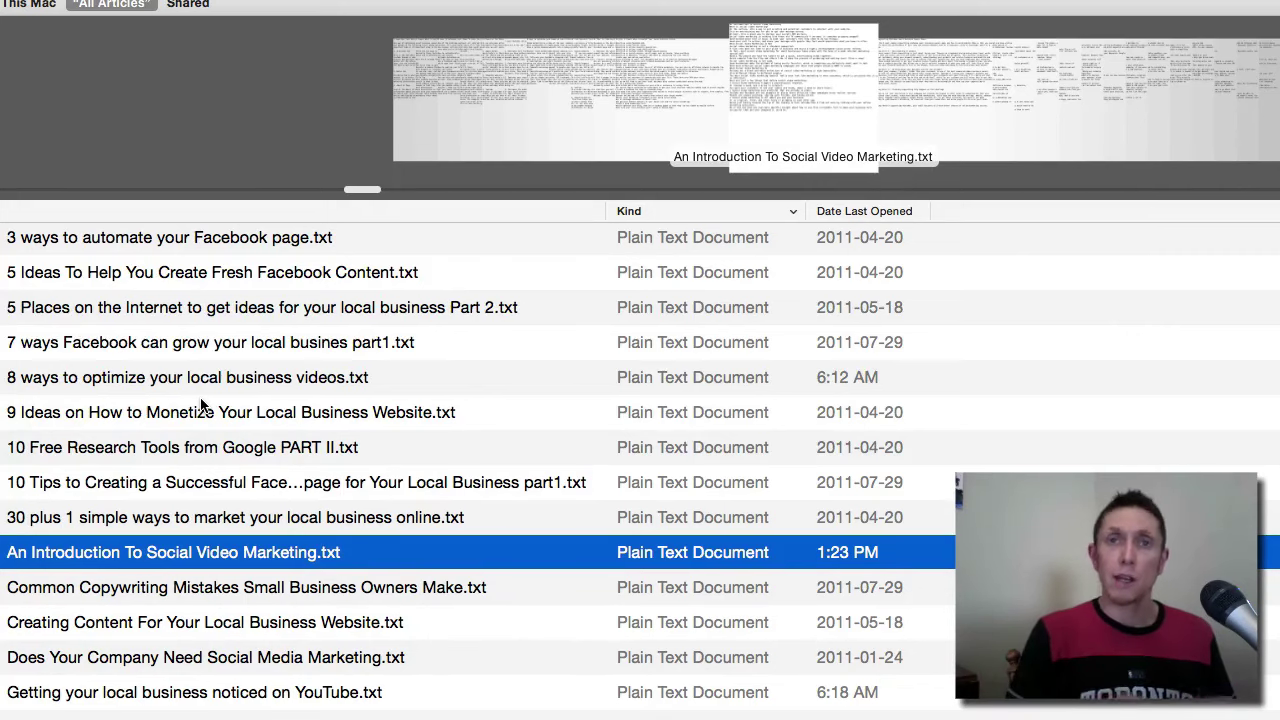
pyautogui.press('super+o')
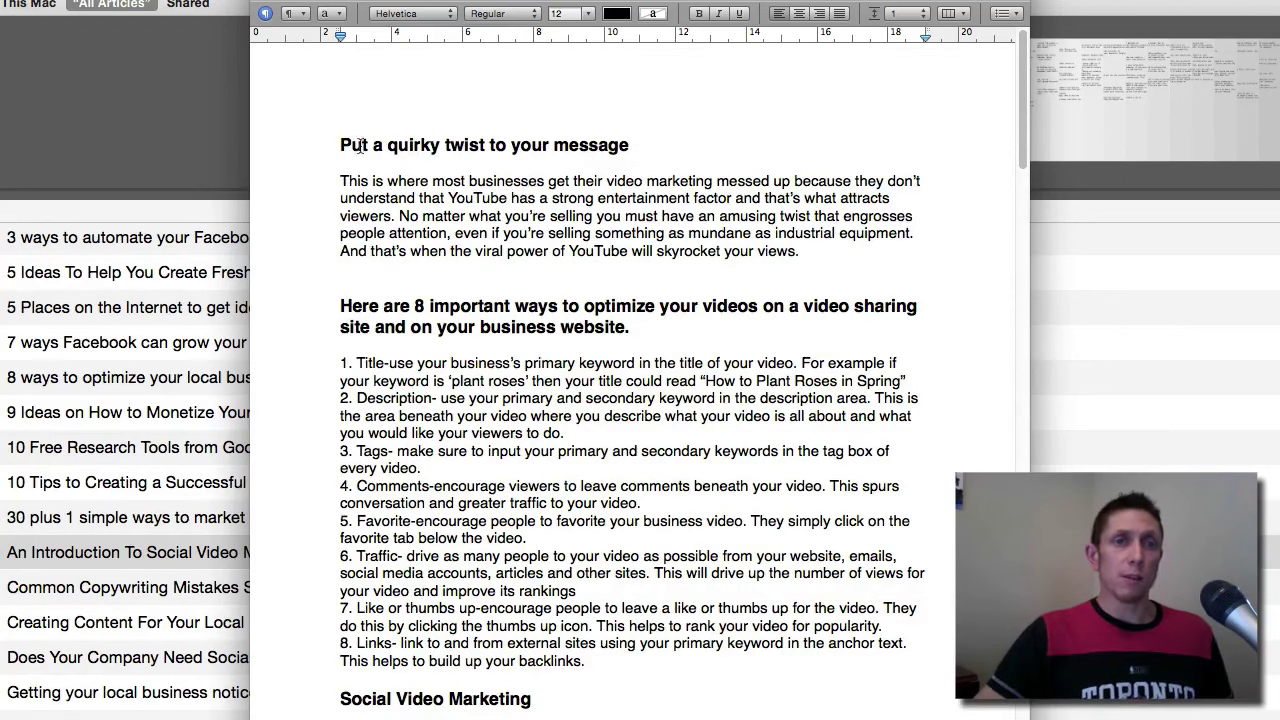
# Step: Examine the document's opening section, highlighting the heading "Put a quirky twist to your message" and the paragraph beneath it
pyautogui.moveTo(339, 145); pyautogui.dragTo(440, 145)
pyautogui.moveTo(521, 152); pyautogui.dragTo(580, 148)
pyautogui.tripleClick(665, 140)
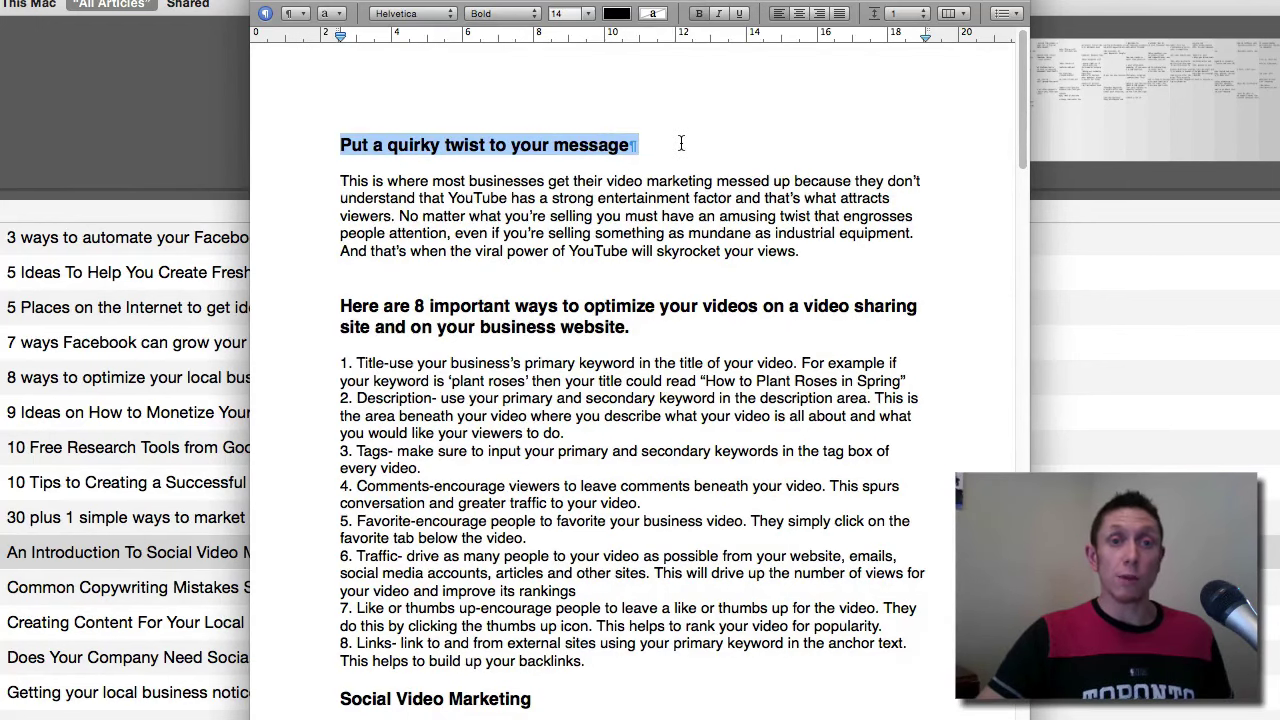
pyautogui.scroll(-5, 432, 152)
pyautogui.scroll(5, 432, 152)
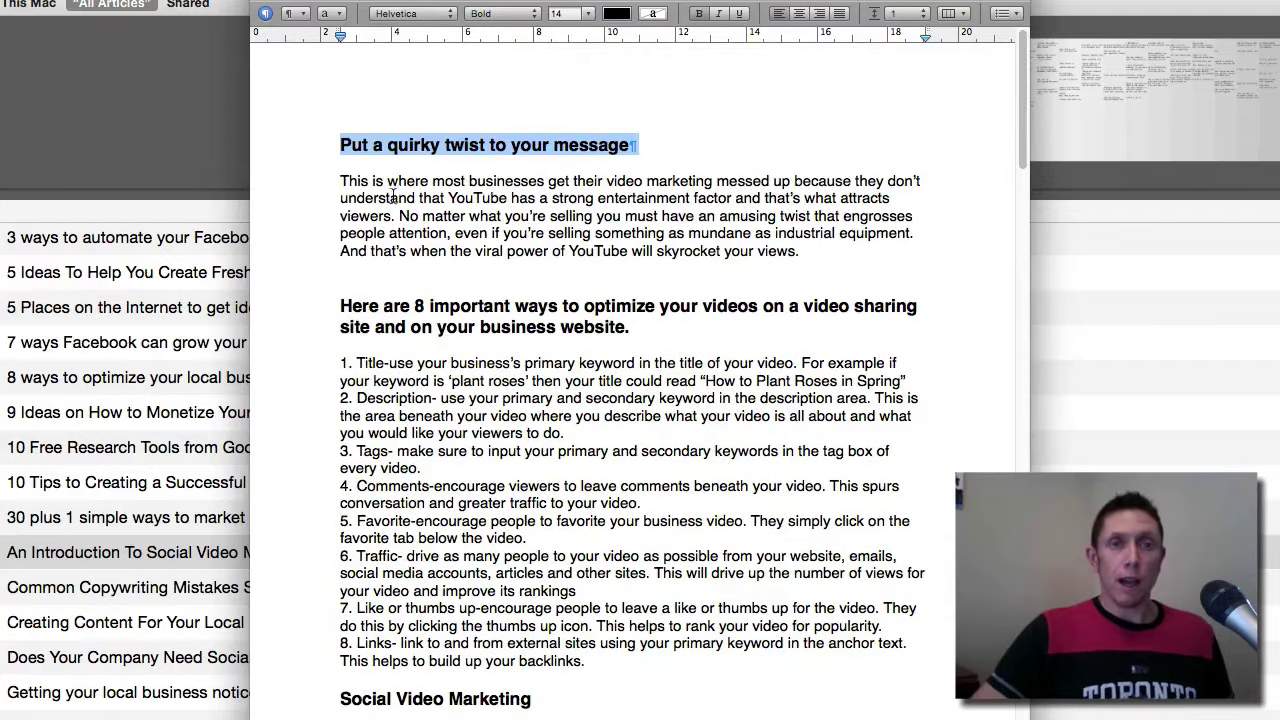
pyautogui.moveTo(340, 181); pyautogui.dragTo(885, 251)
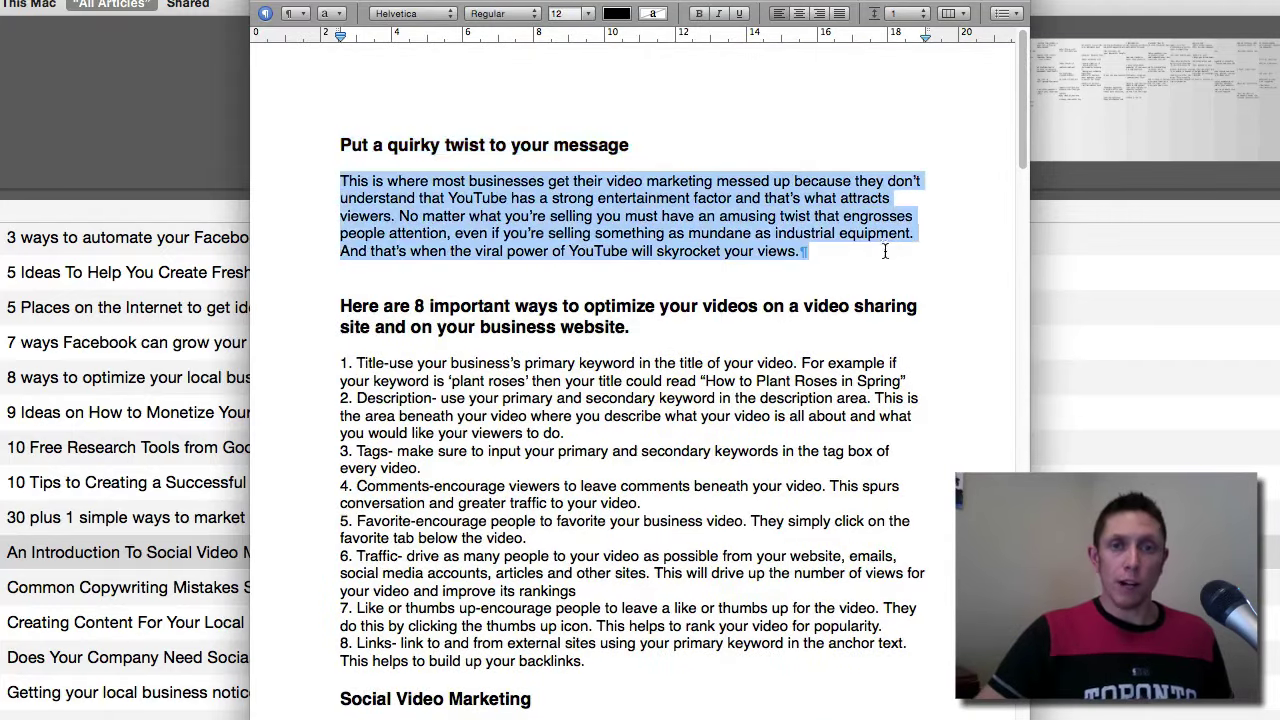
pyautogui.click(588, 344)
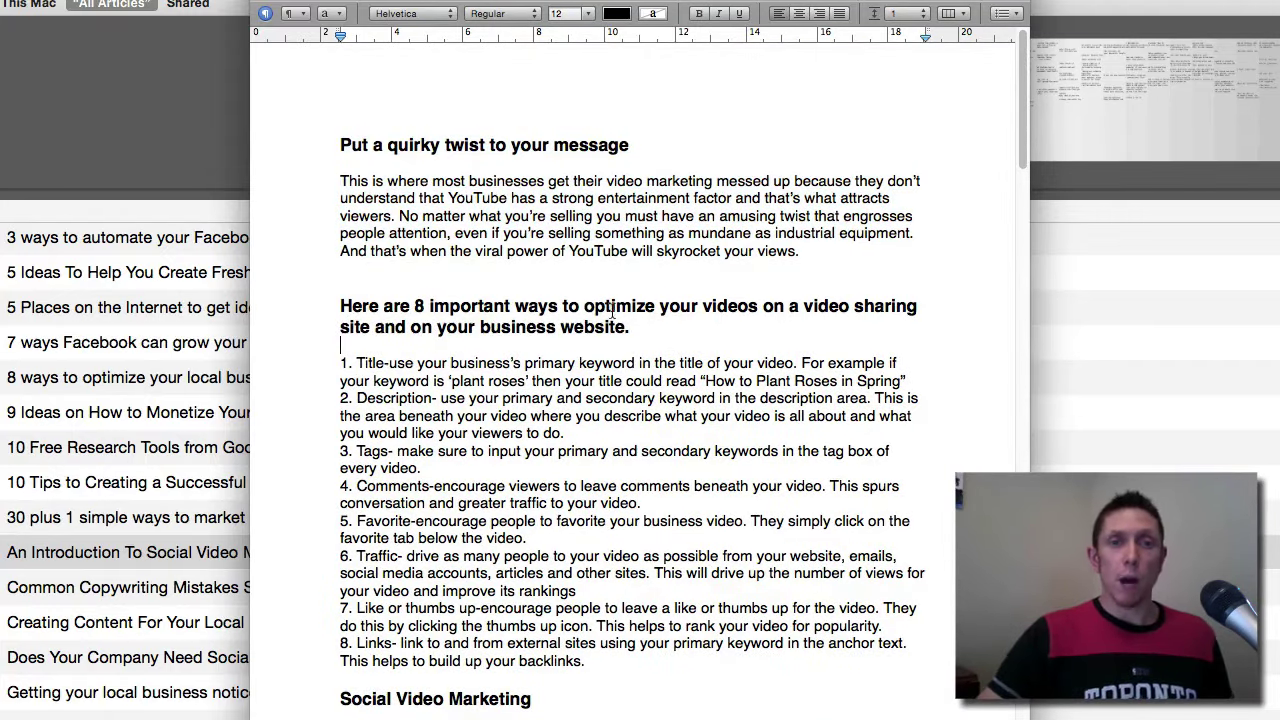
# Step: Review the document's sections from the video optimization list through the closing video creation tips, then return to the beginning
pyautogui.scroll(-2, 697, 310)
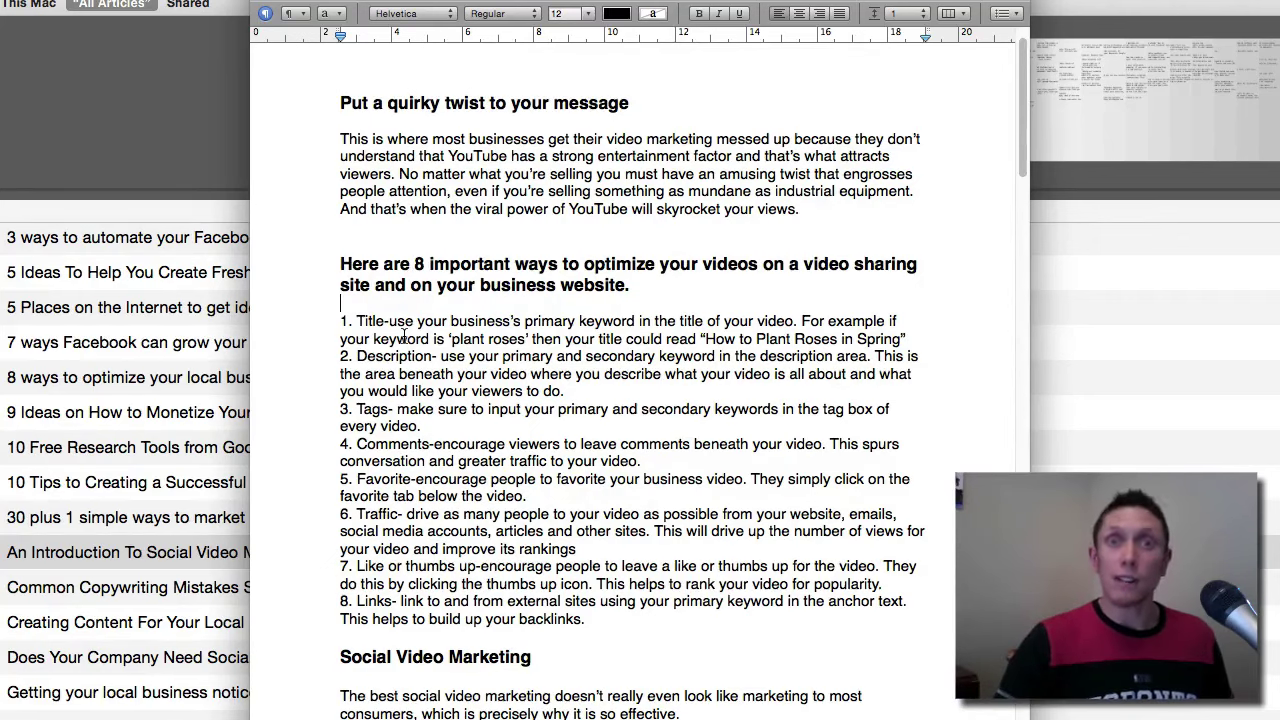
pyautogui.scroll(-8, 403, 338)
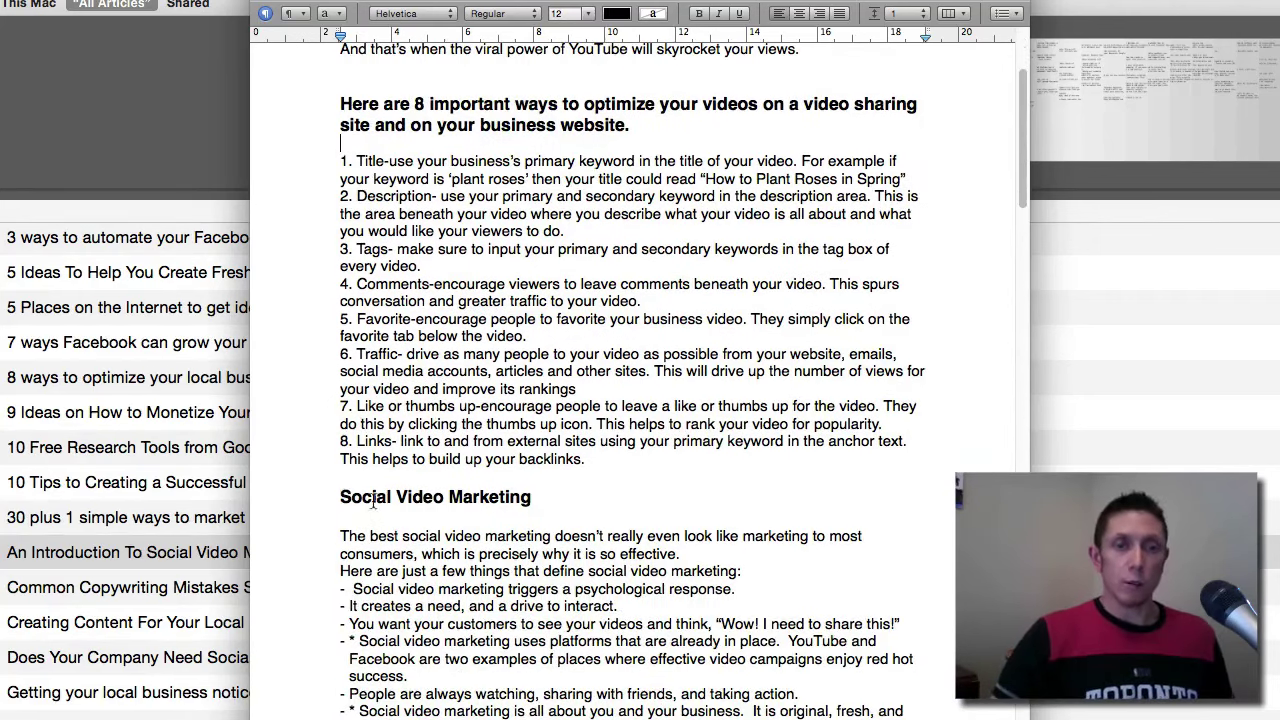
pyautogui.scroll(-10, 494, 500)
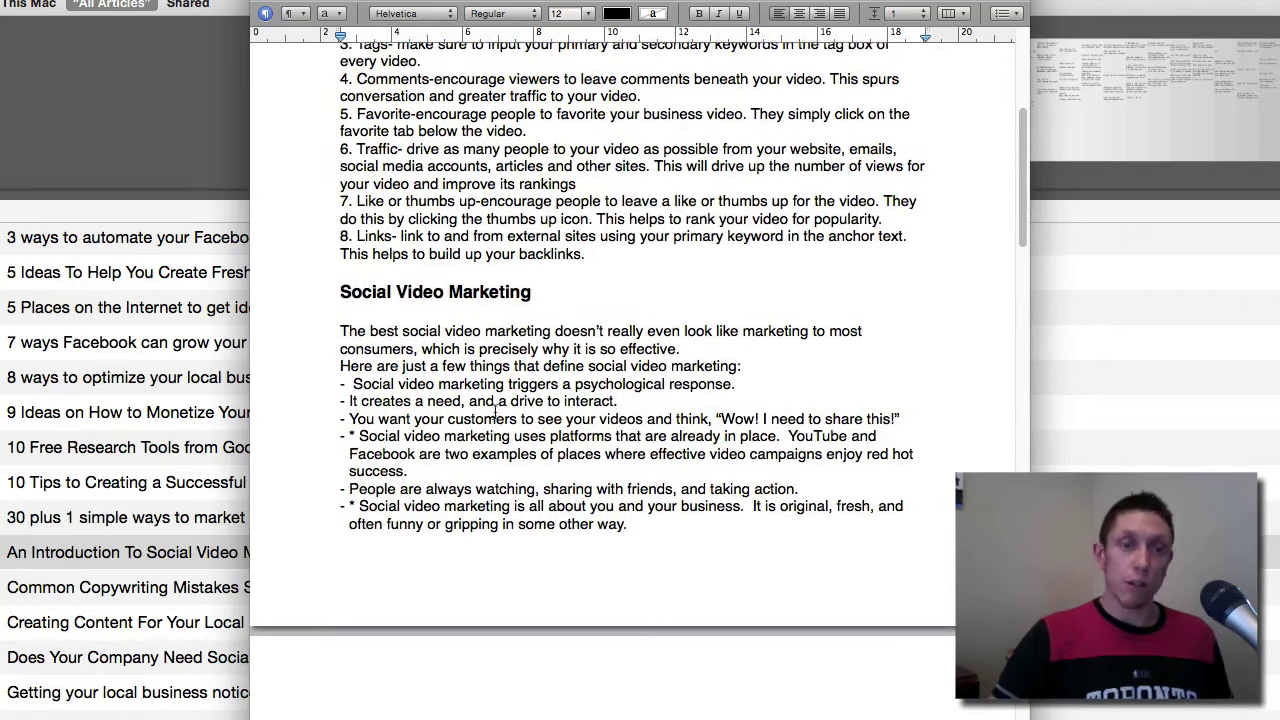
pyautogui.scroll(-12, 494, 410)
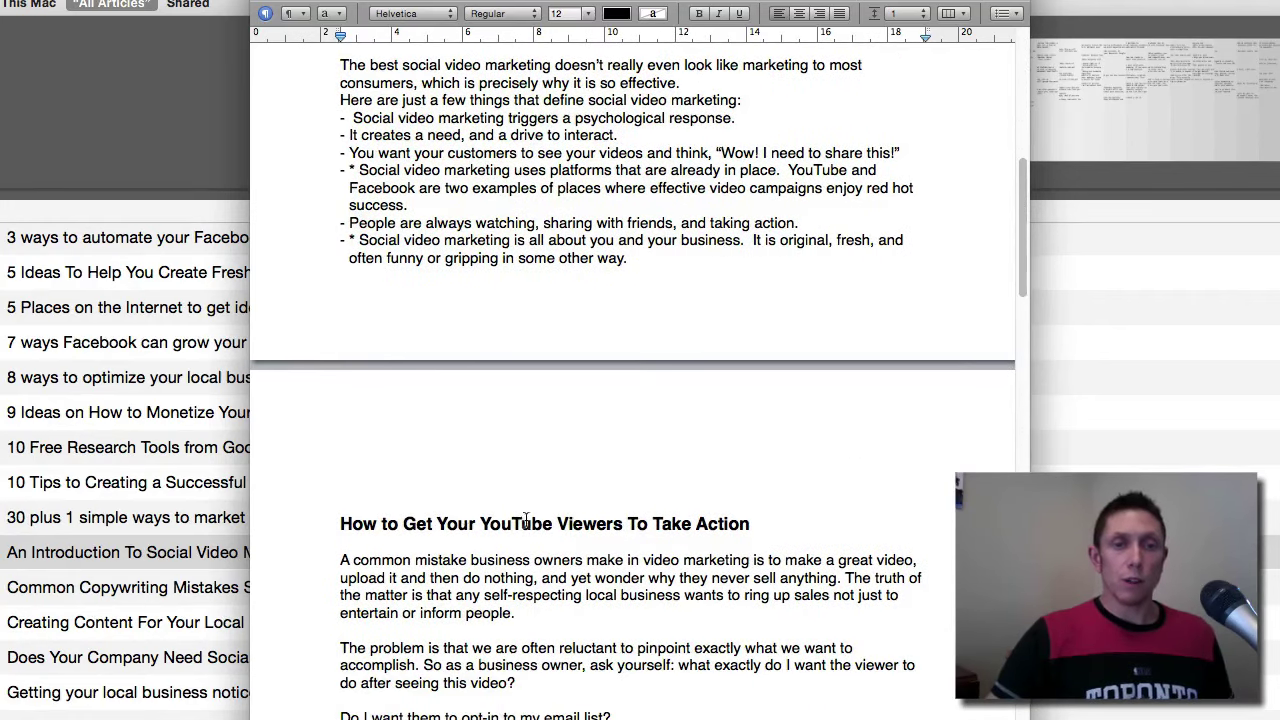
pyautogui.scroll(-4, 605, 525)
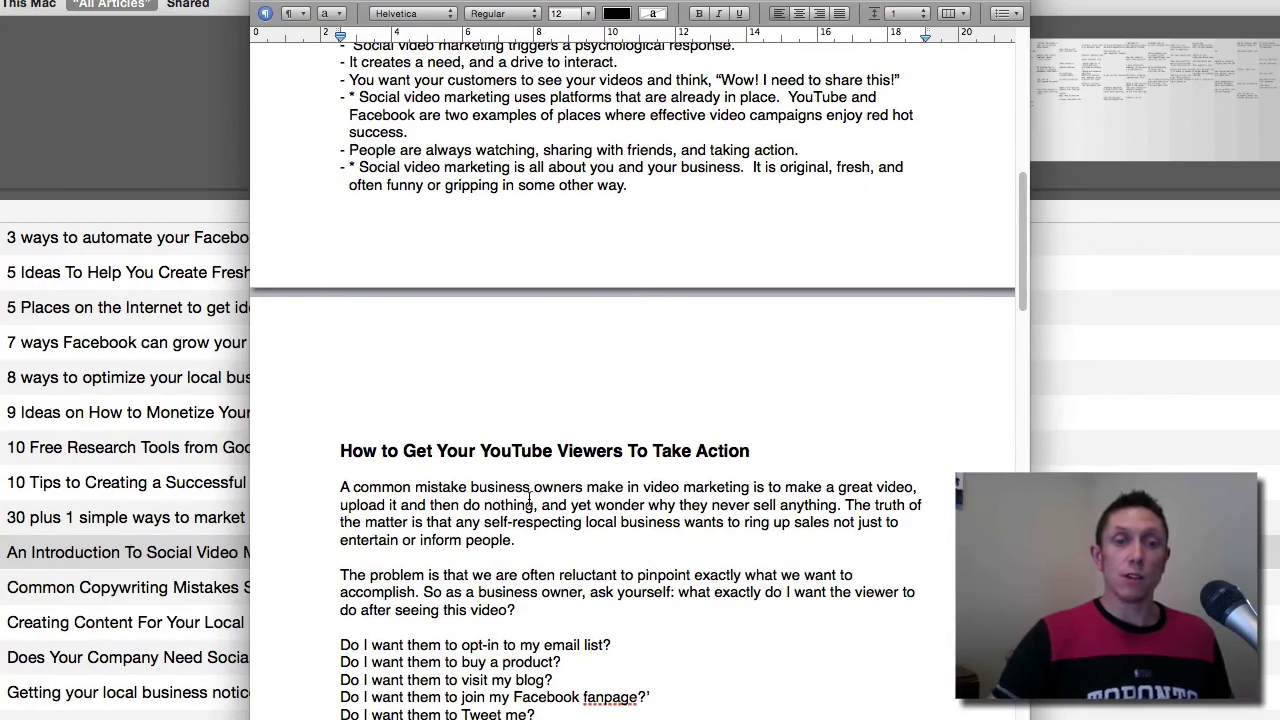
pyautogui.scroll(-1, 441, 517)
pyautogui.scroll(-8, 441, 517)
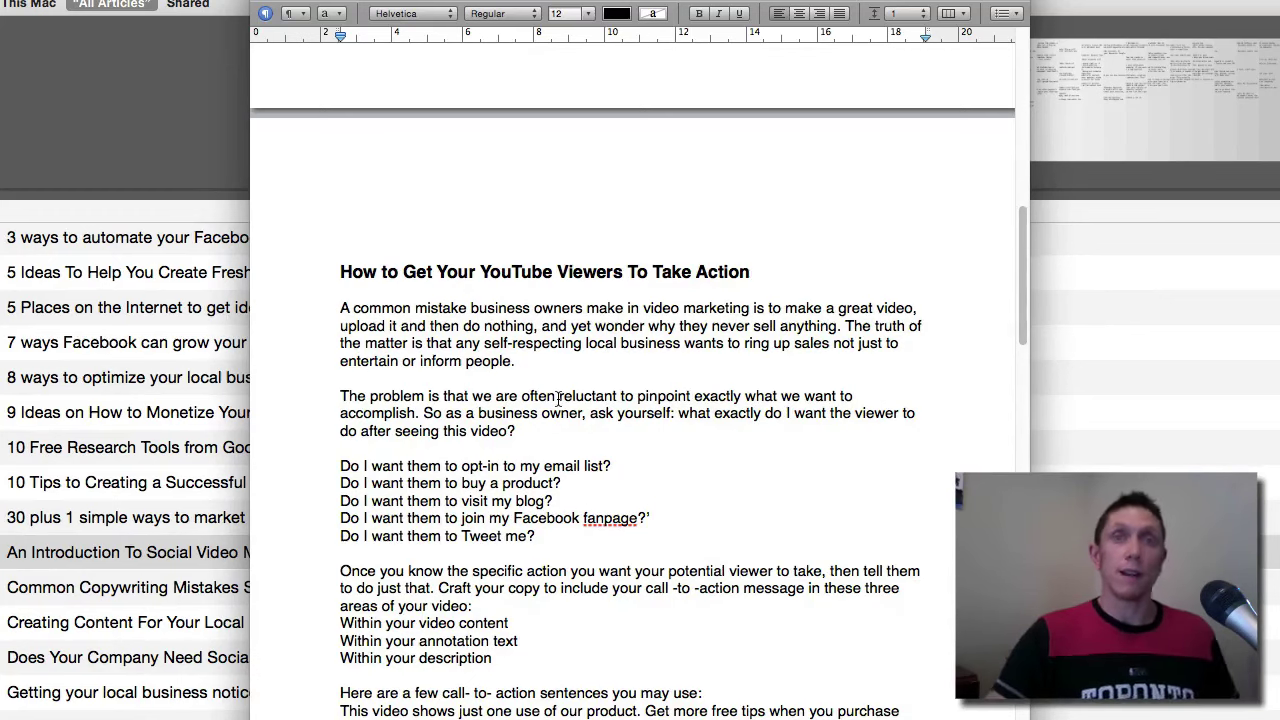
pyautogui.scroll(-8, 558, 397)
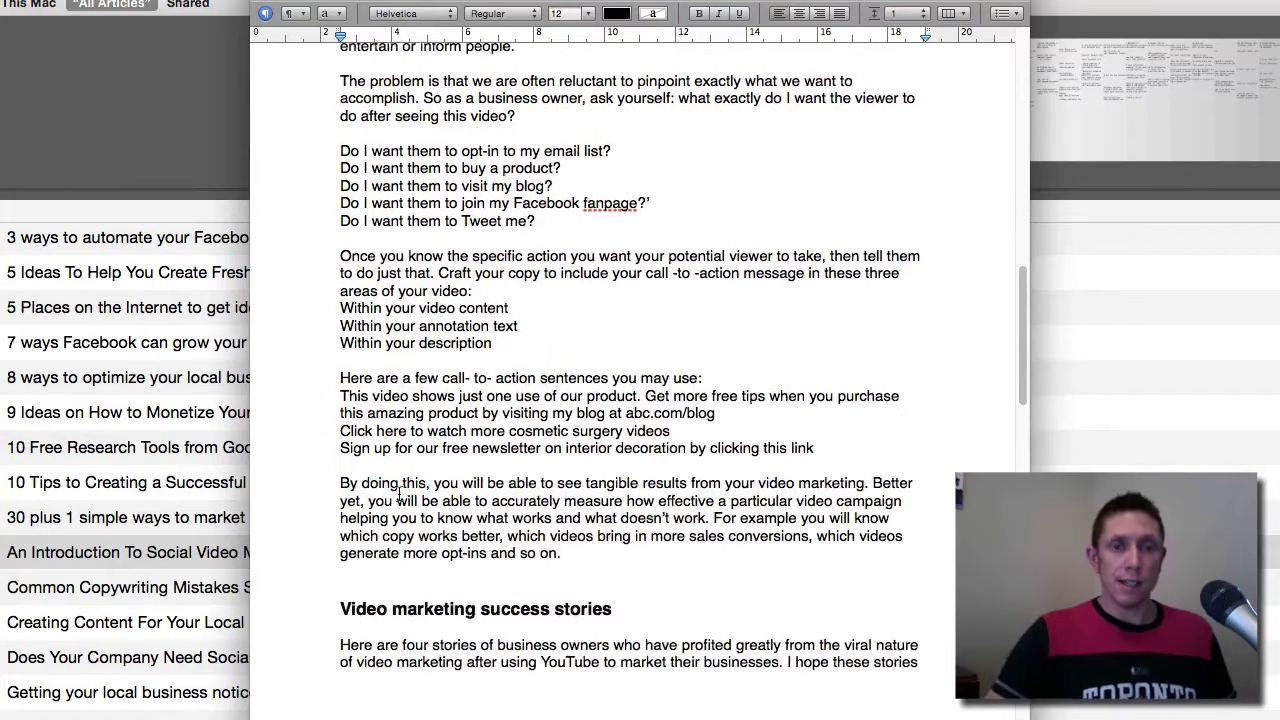
pyautogui.scroll(-5, 400, 490)
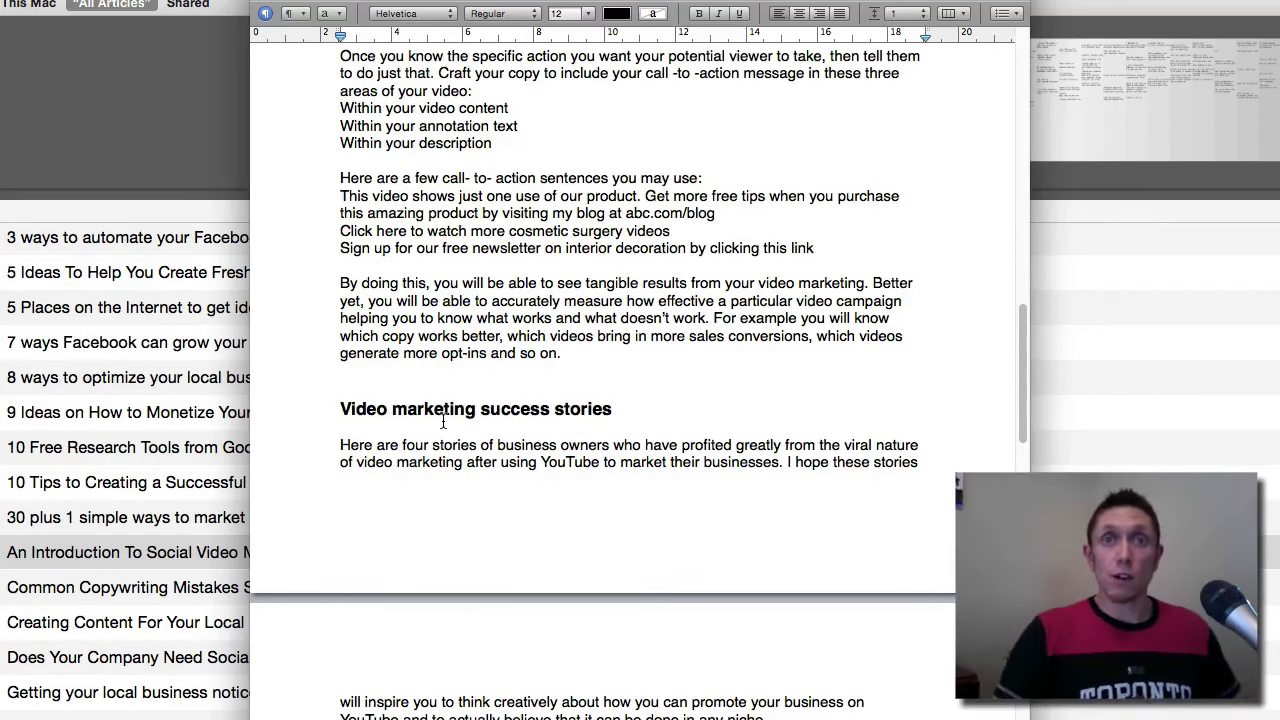
pyautogui.scroll(-5, 443, 422)
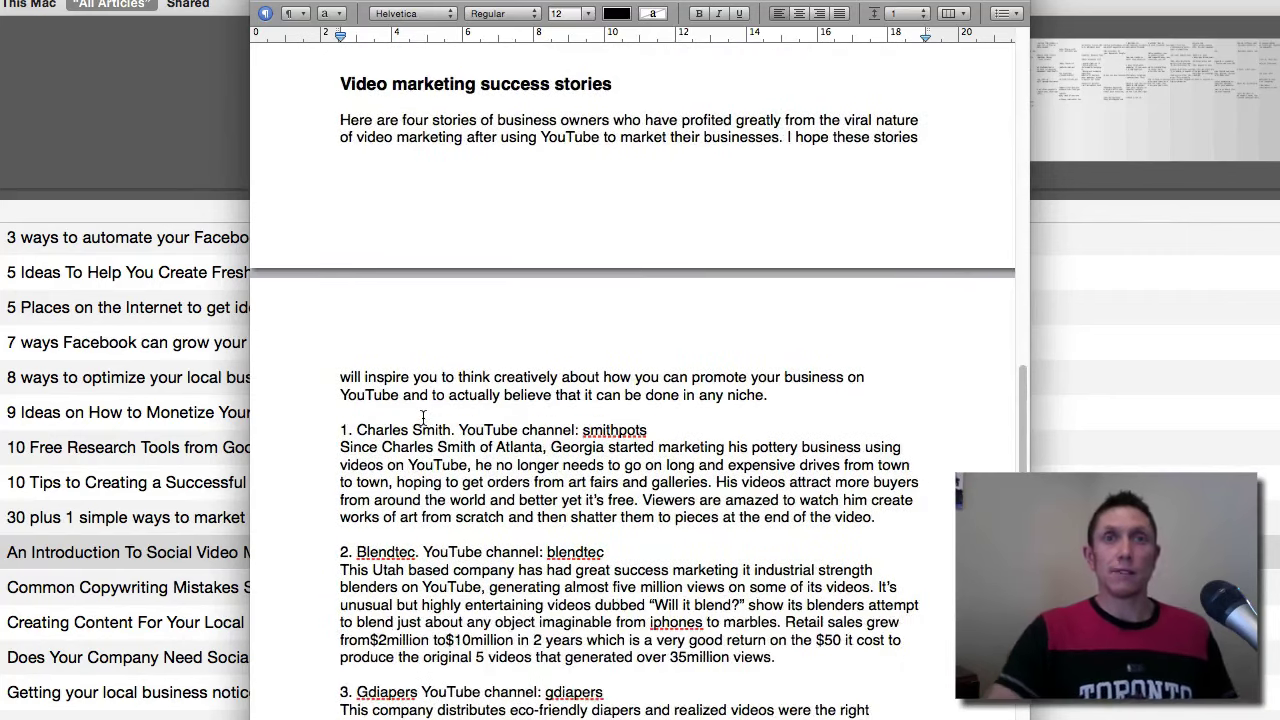
pyautogui.scroll(-5, 396, 443)
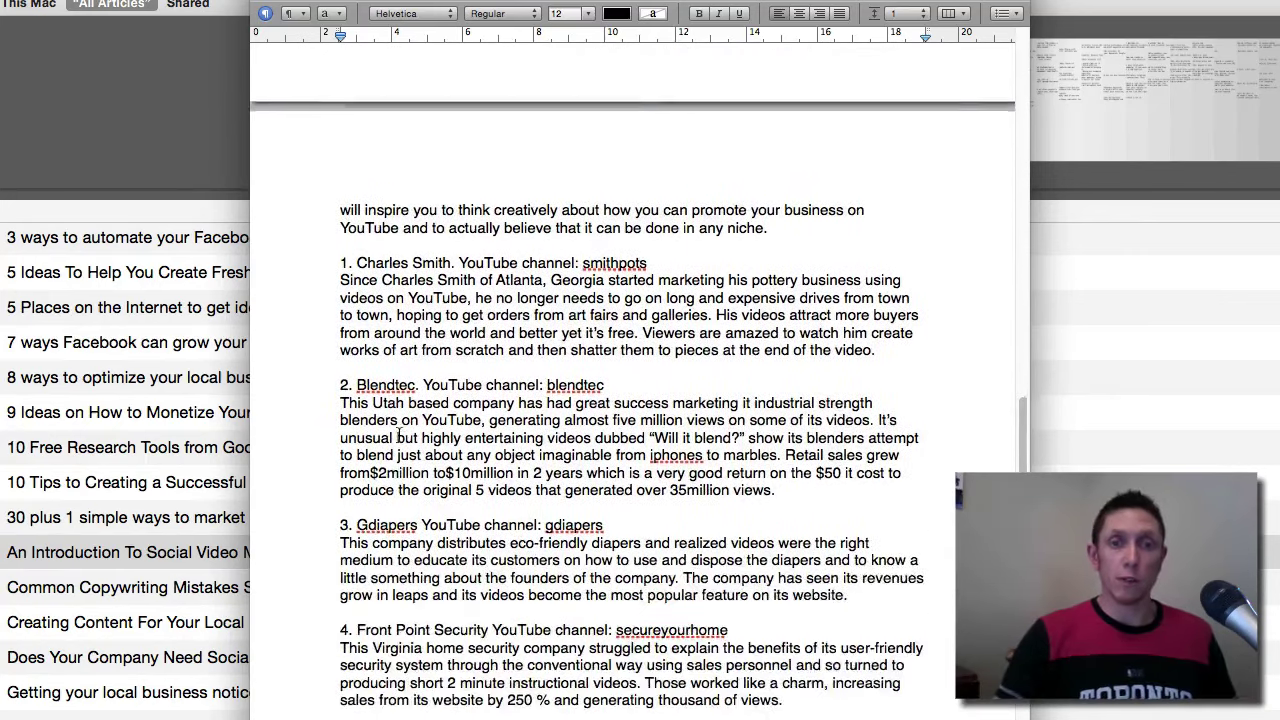
pyautogui.scroll(-3, 396, 443)
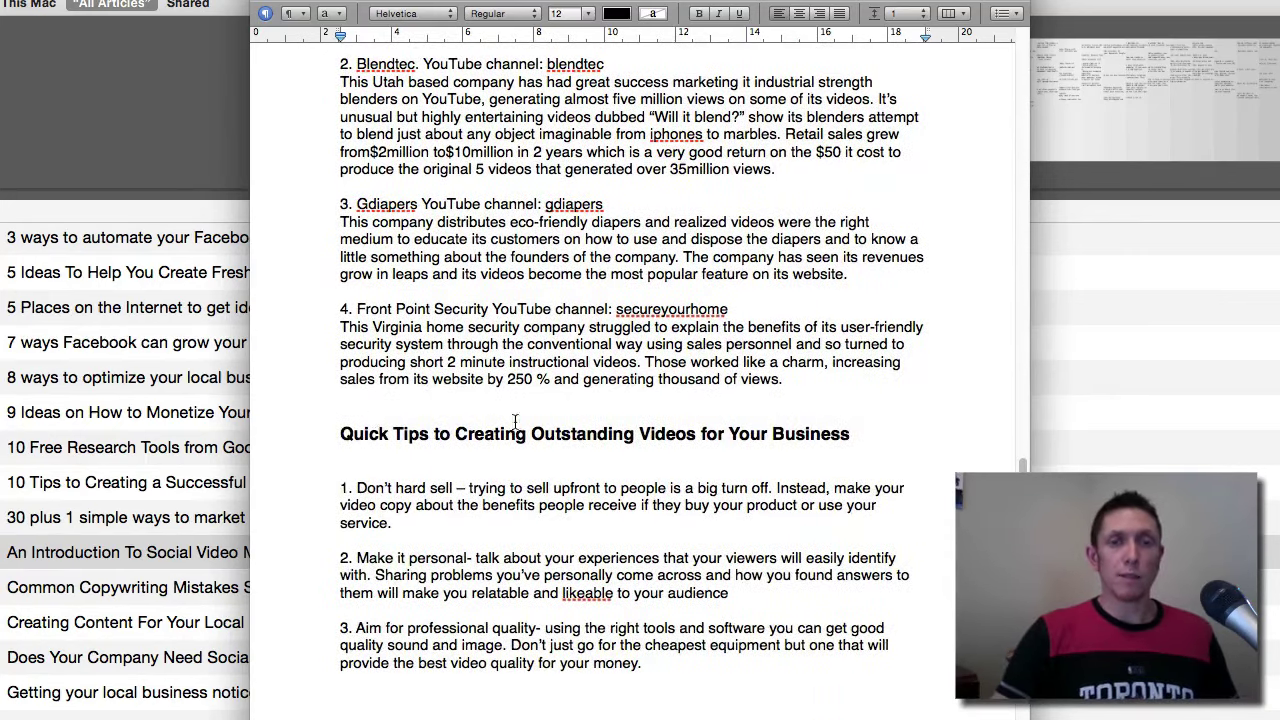
pyautogui.scroll(-1, 585, 440)
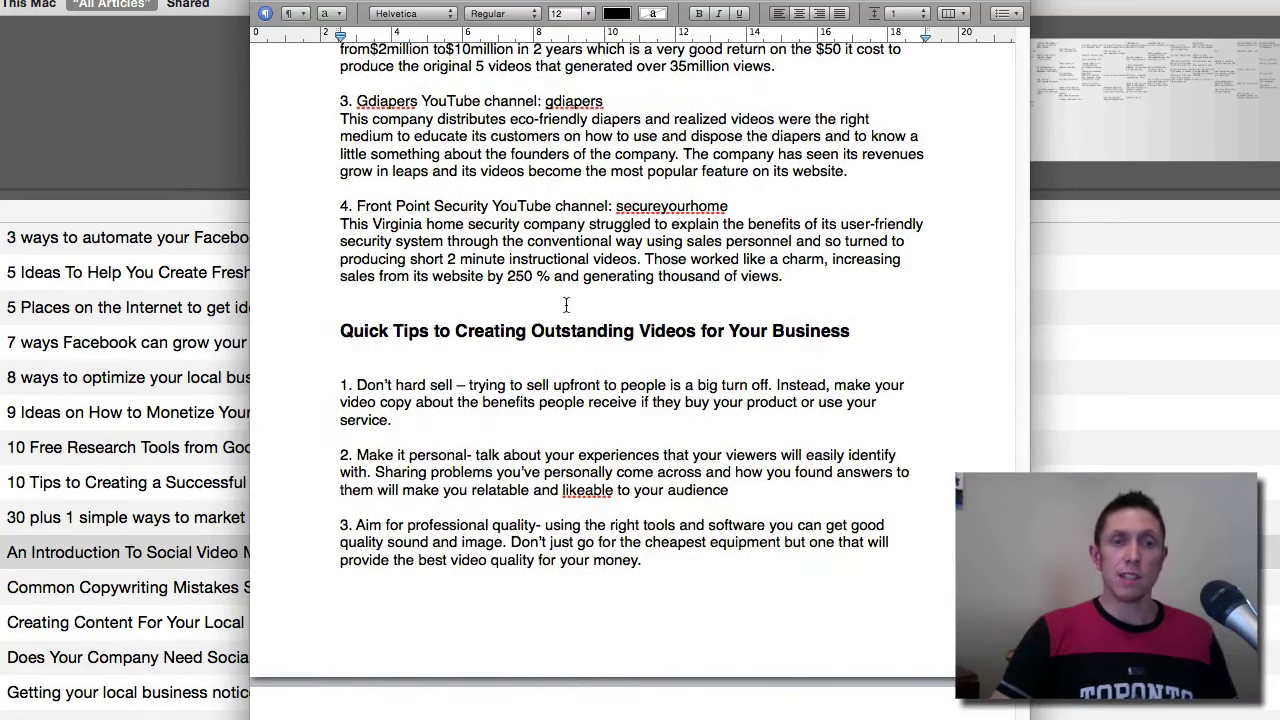
pyautogui.scroll(-4, 566, 300)
pyautogui.scroll(-7, 566, 292)
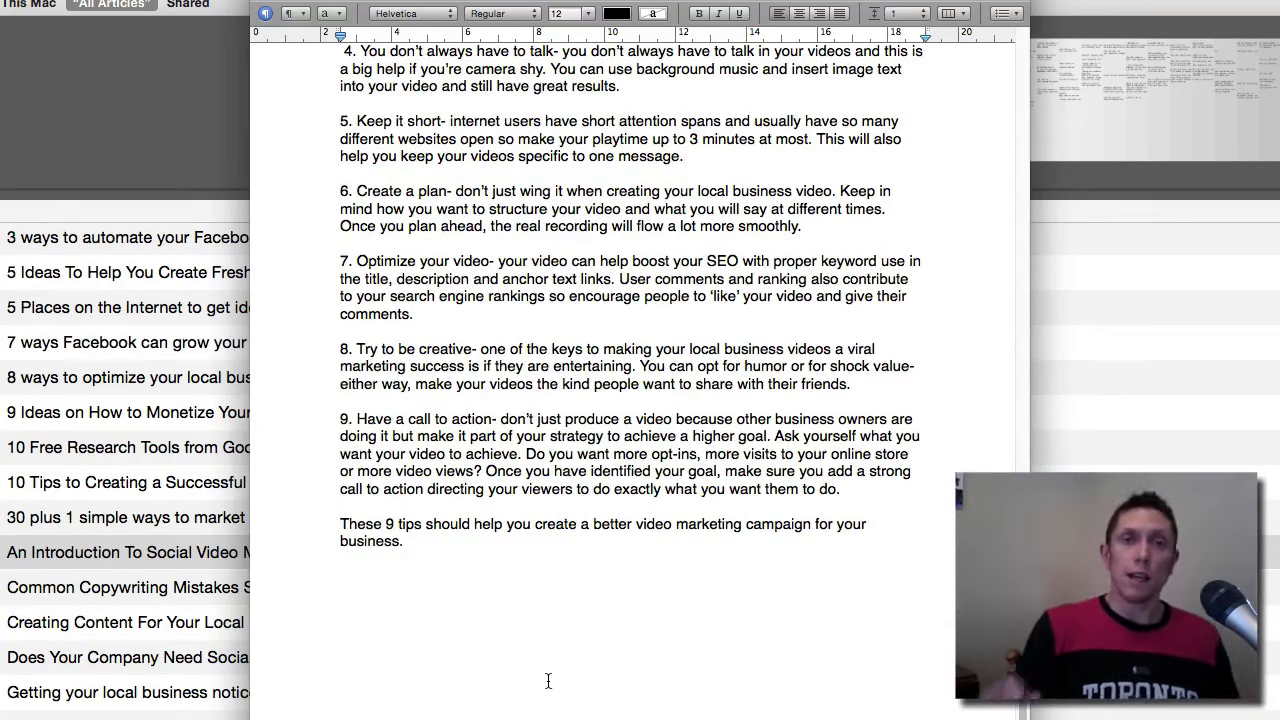
pyautogui.scroll(8, 548, 681)
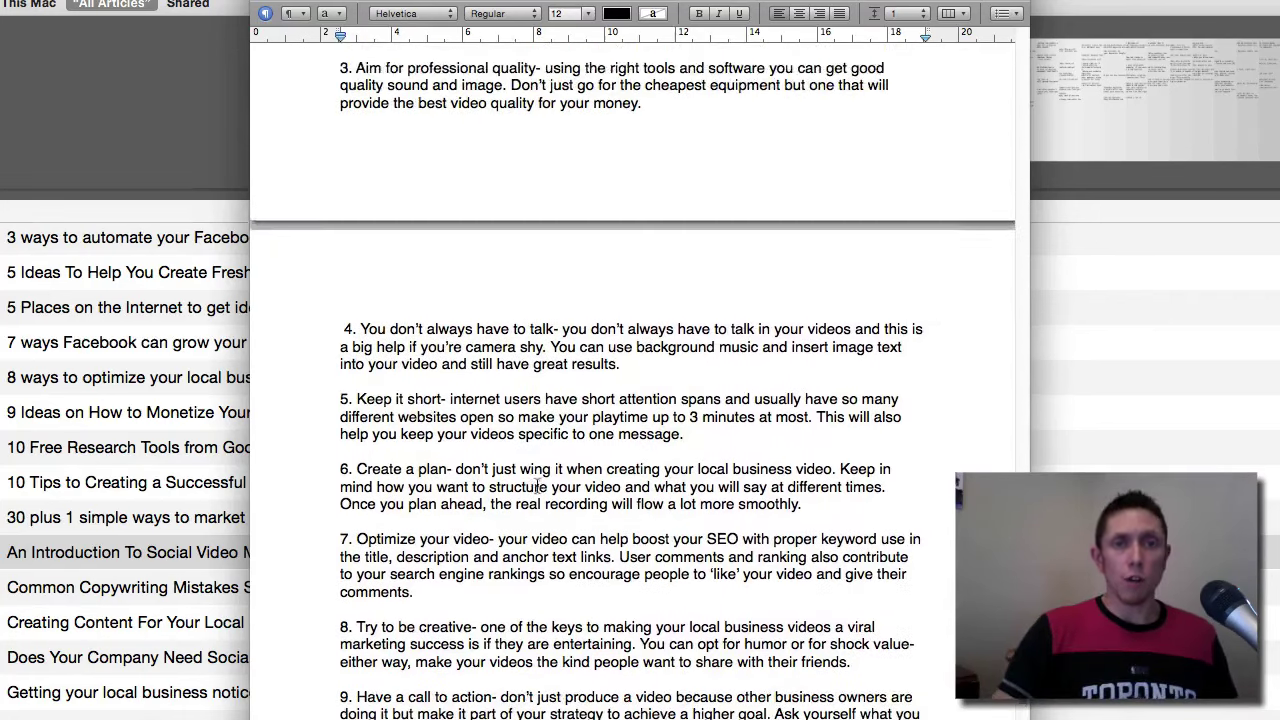
pyautogui.scroll(10, 513, 399)
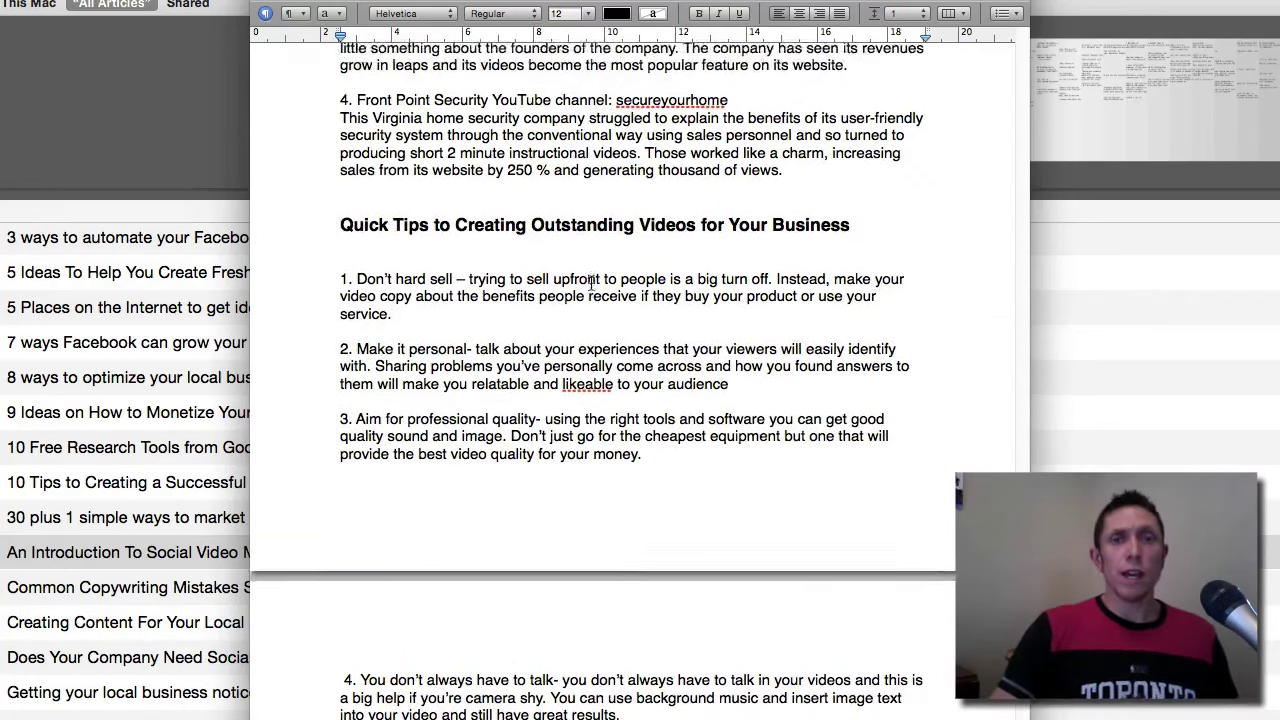
pyautogui.scroll(8, 584, 285)
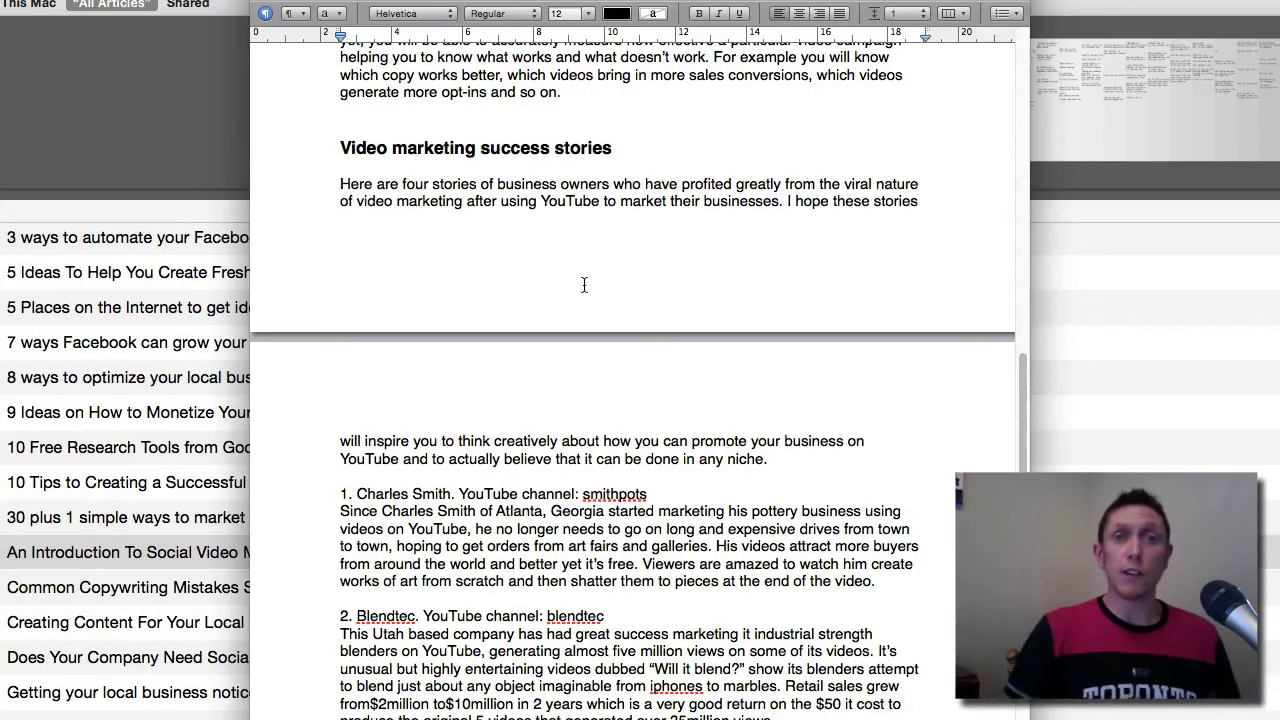
pyautogui.scroll(15, 584, 285)
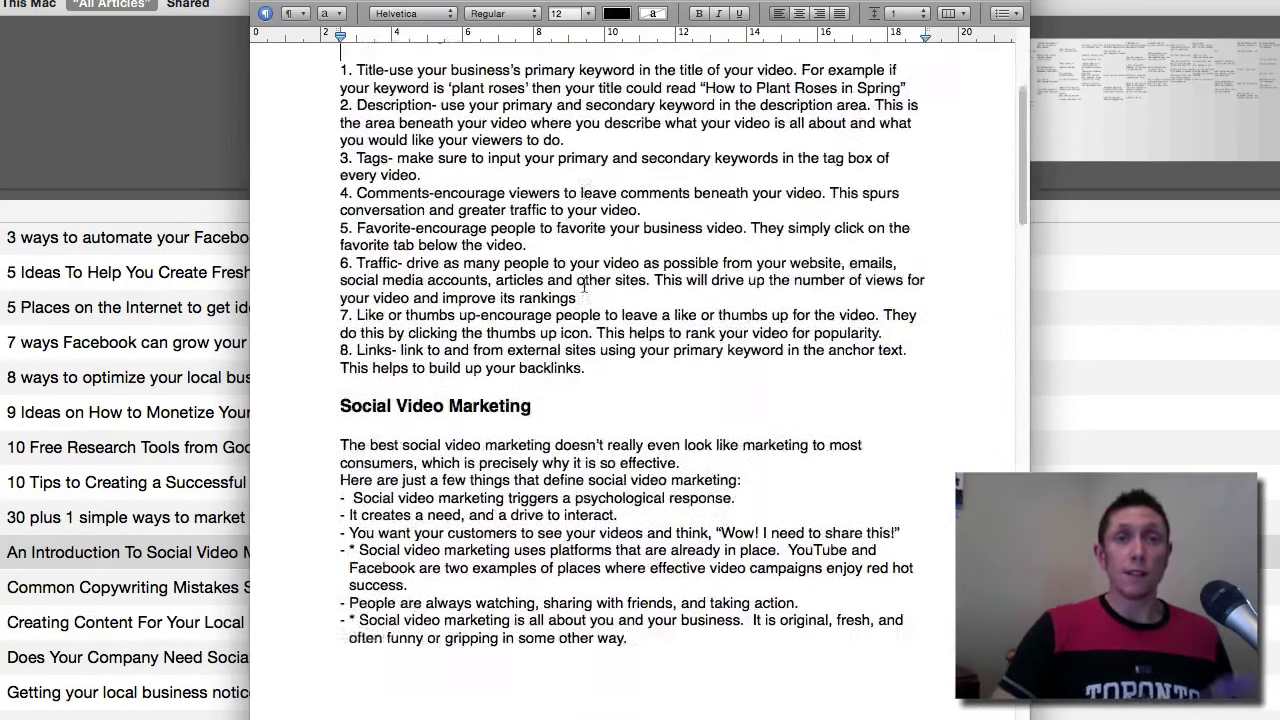
pyautogui.scroll(5, 584, 285)
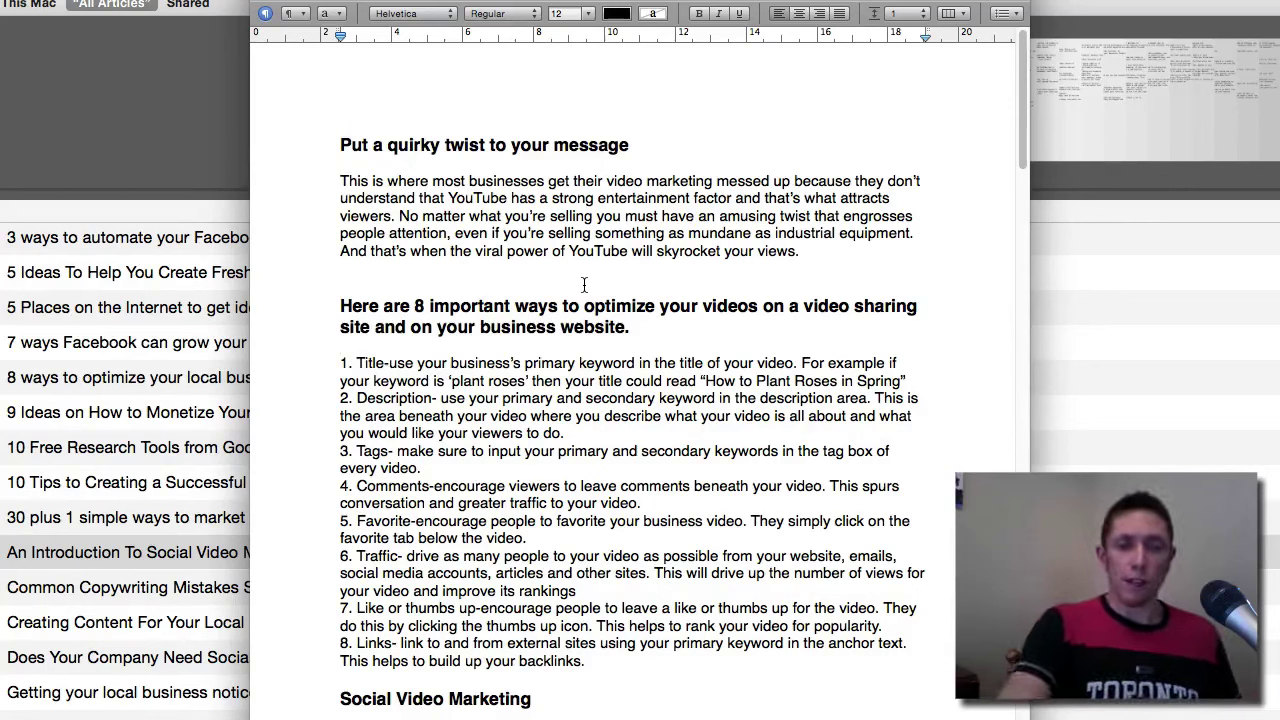
# Step: Create a new page layout document from the Extreme Newsletter template and look over its page
pyautogui.press('super+n')
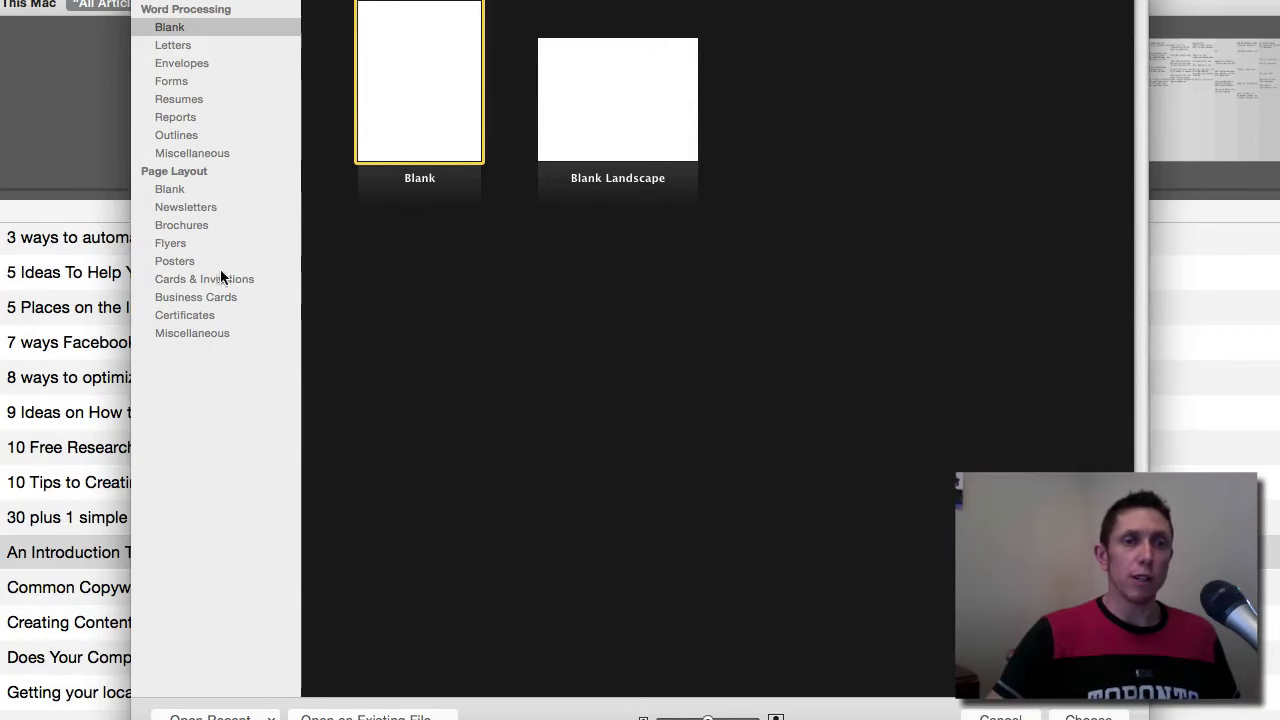
pyautogui.click(195, 225)
pyautogui.click(190, 207)
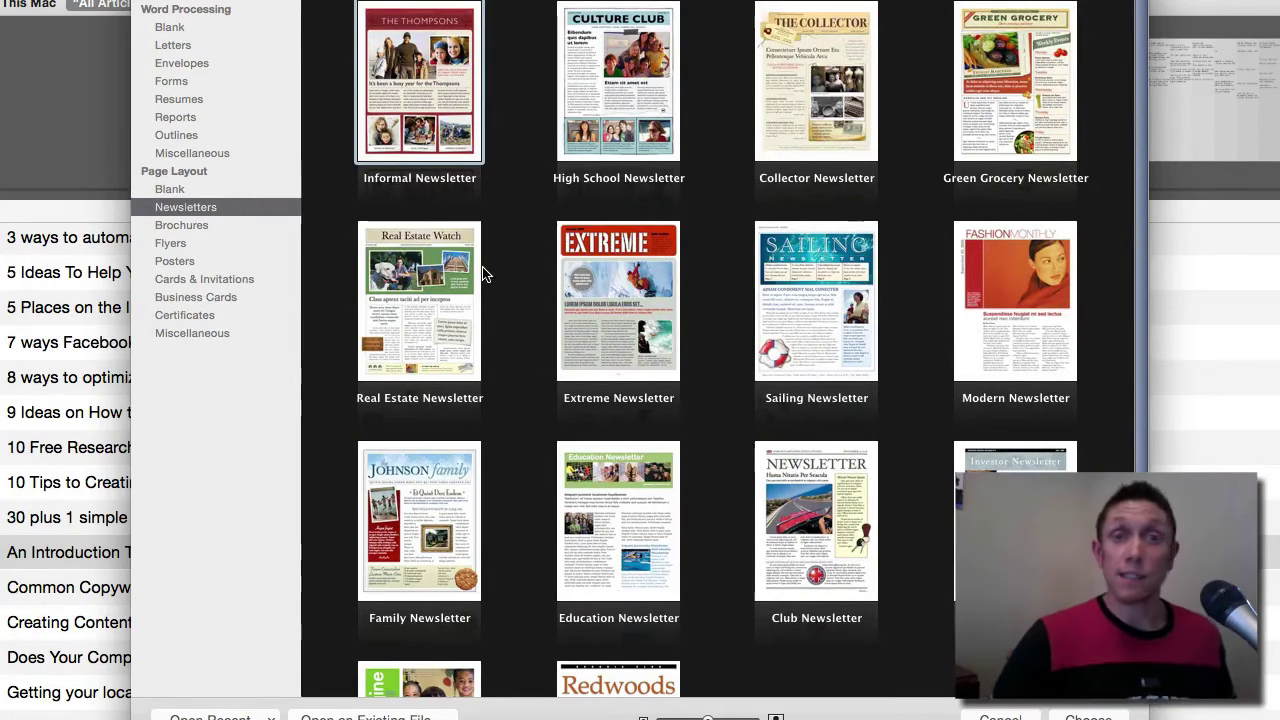
pyautogui.doubleClick(605, 289)
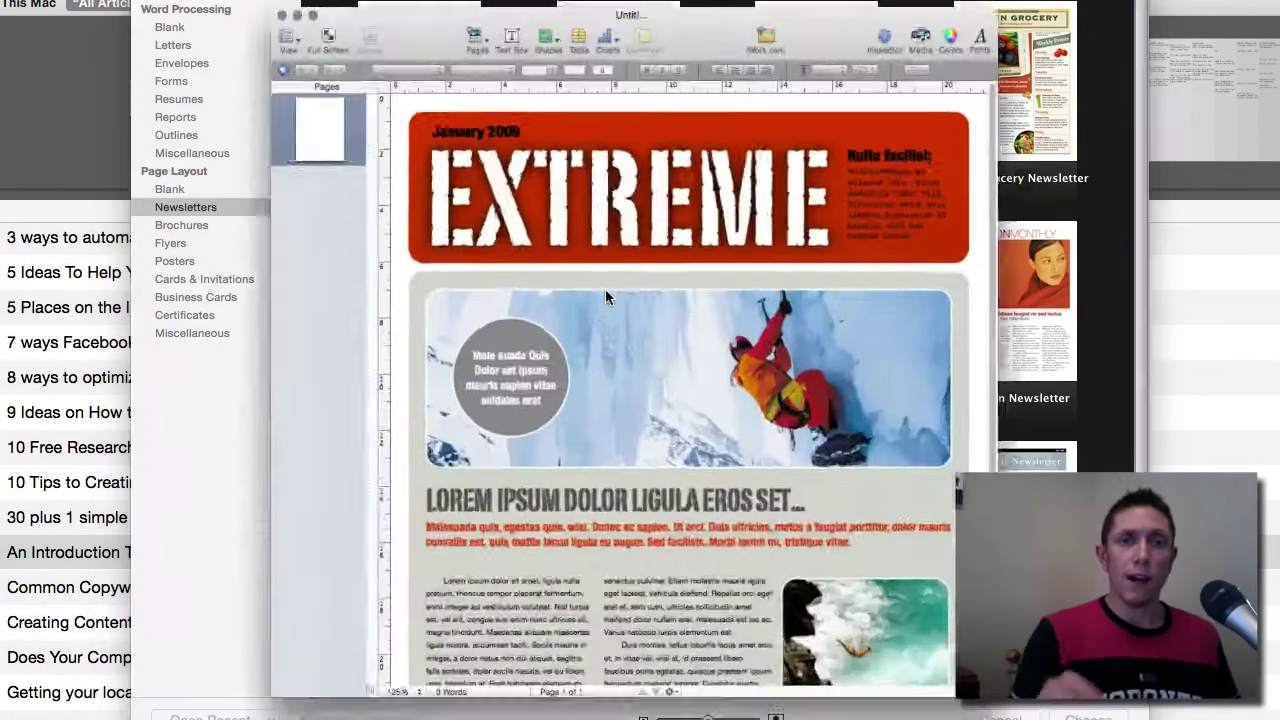
pyautogui.scroll(-5, 630, 299)
pyautogui.scroll(2, 629, 325)
pyautogui.scroll(3, 629, 325)
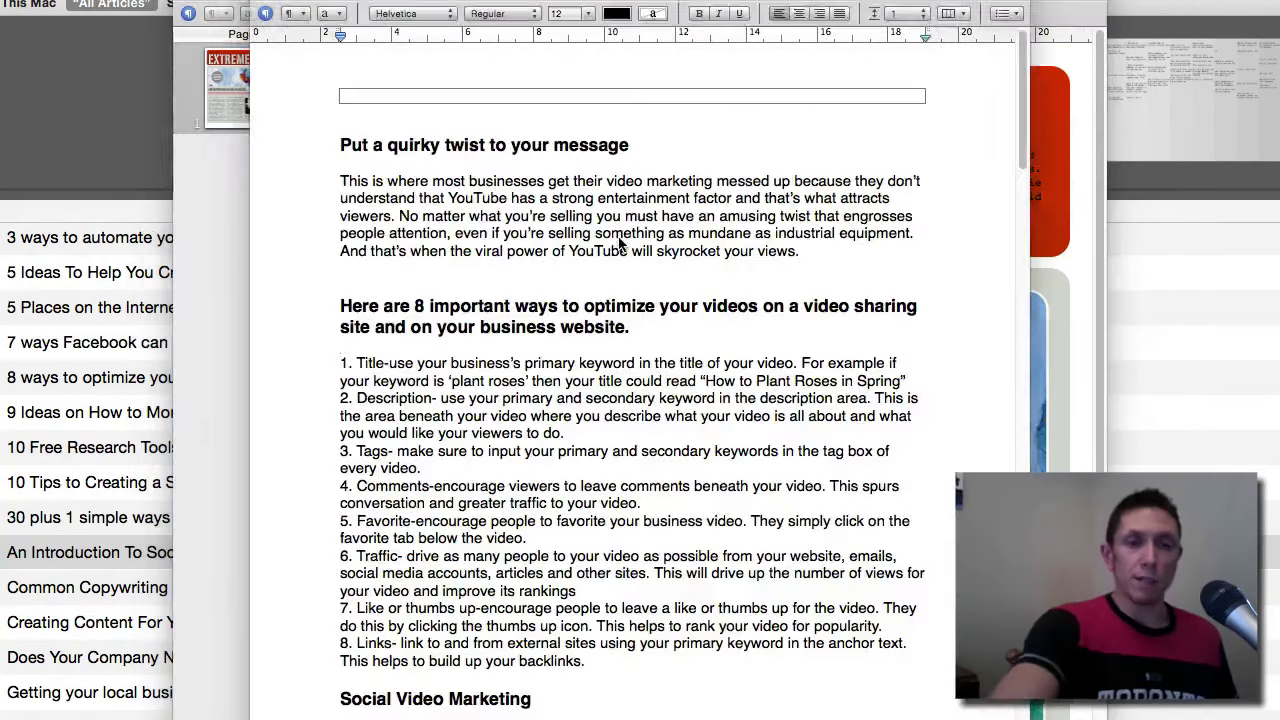
# Step: Look over the start of the compiled video marketing document again and close it, leaving the newsletter open
pyautogui.scroll(-5, 610, 270)
pyautogui.scroll(5, 610, 270)
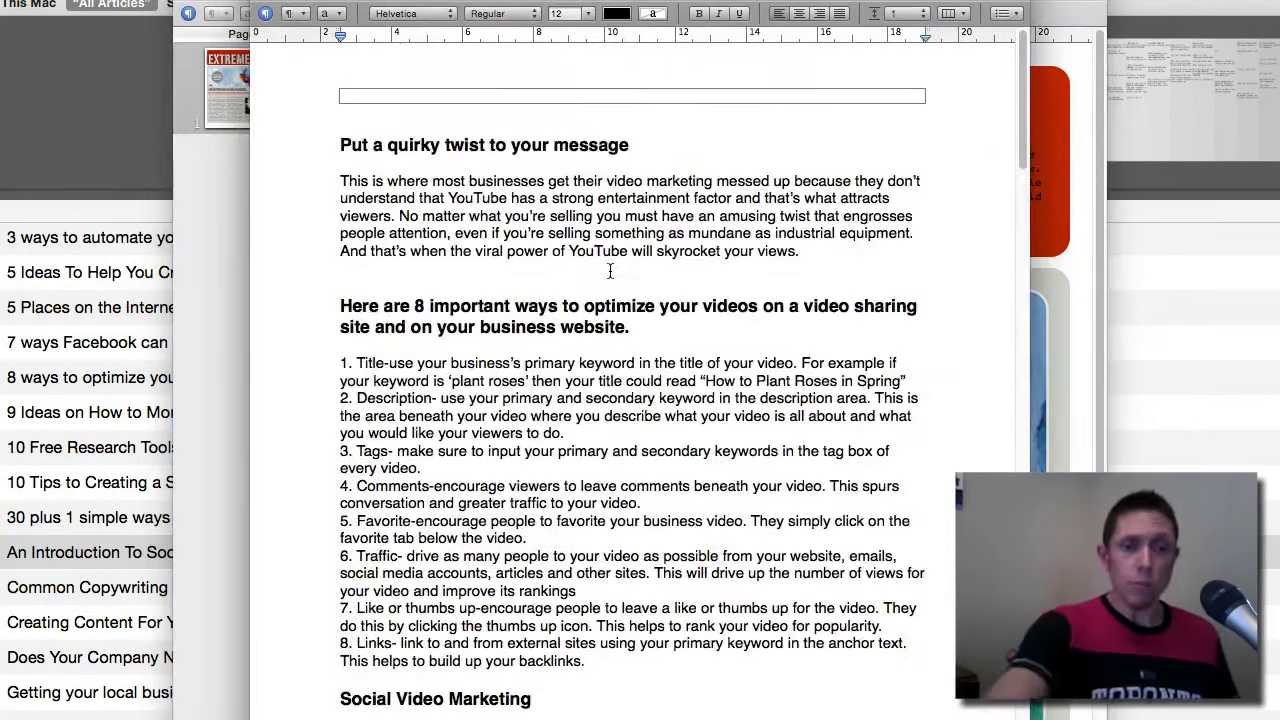
pyautogui.press('super+w')
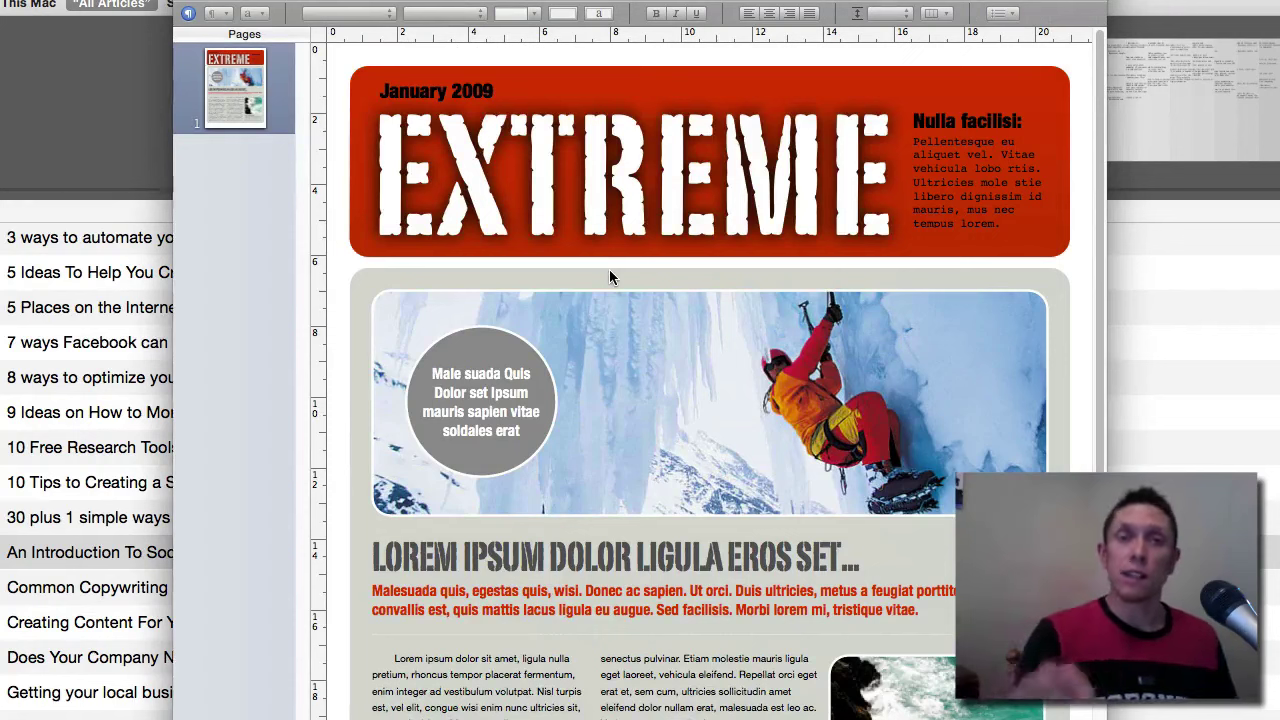